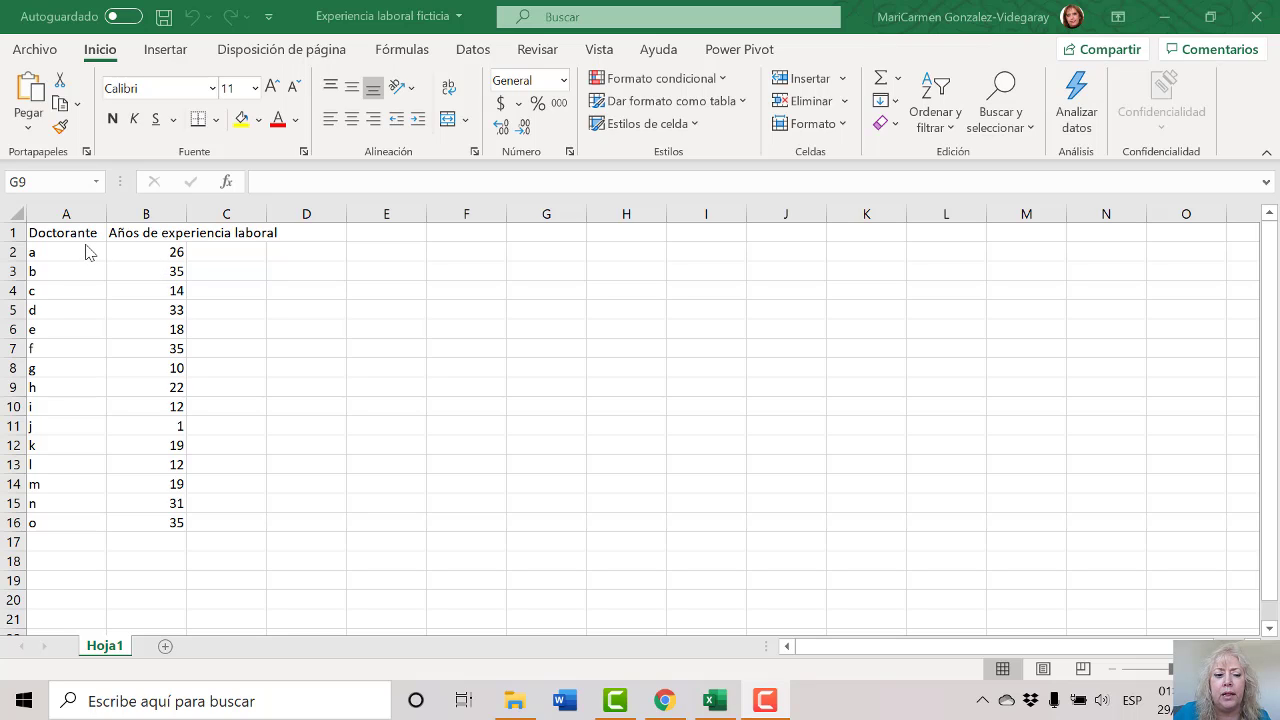
Step: Review the experience values in column B and label cell D7 'Media'
click(126, 294)
click(123, 306)
click(121, 343)
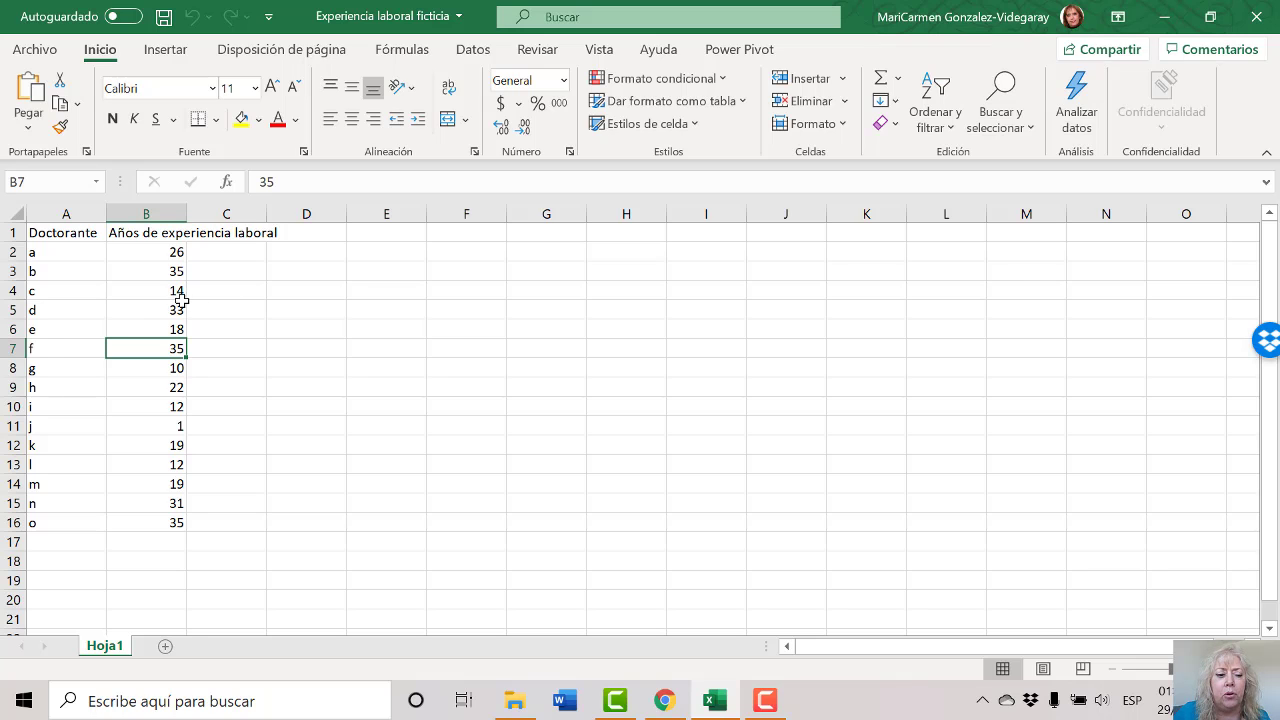
click(297, 344)
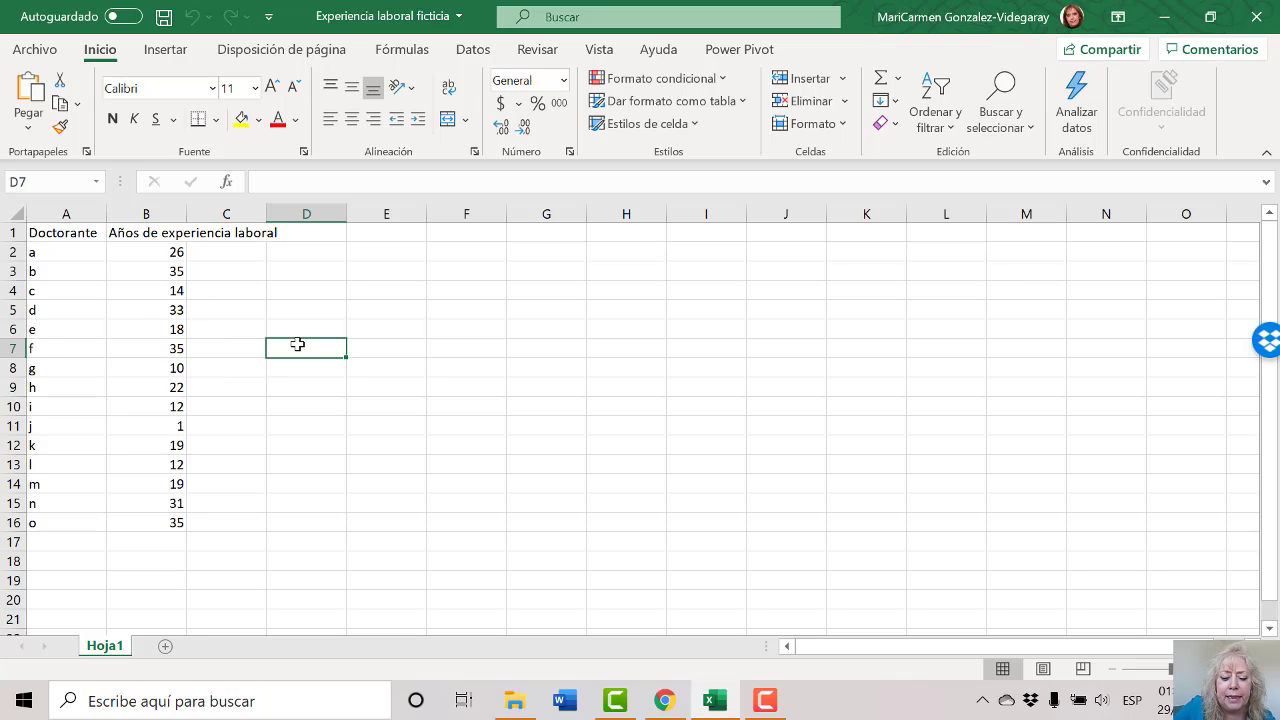
text(Media)
key(Tab)
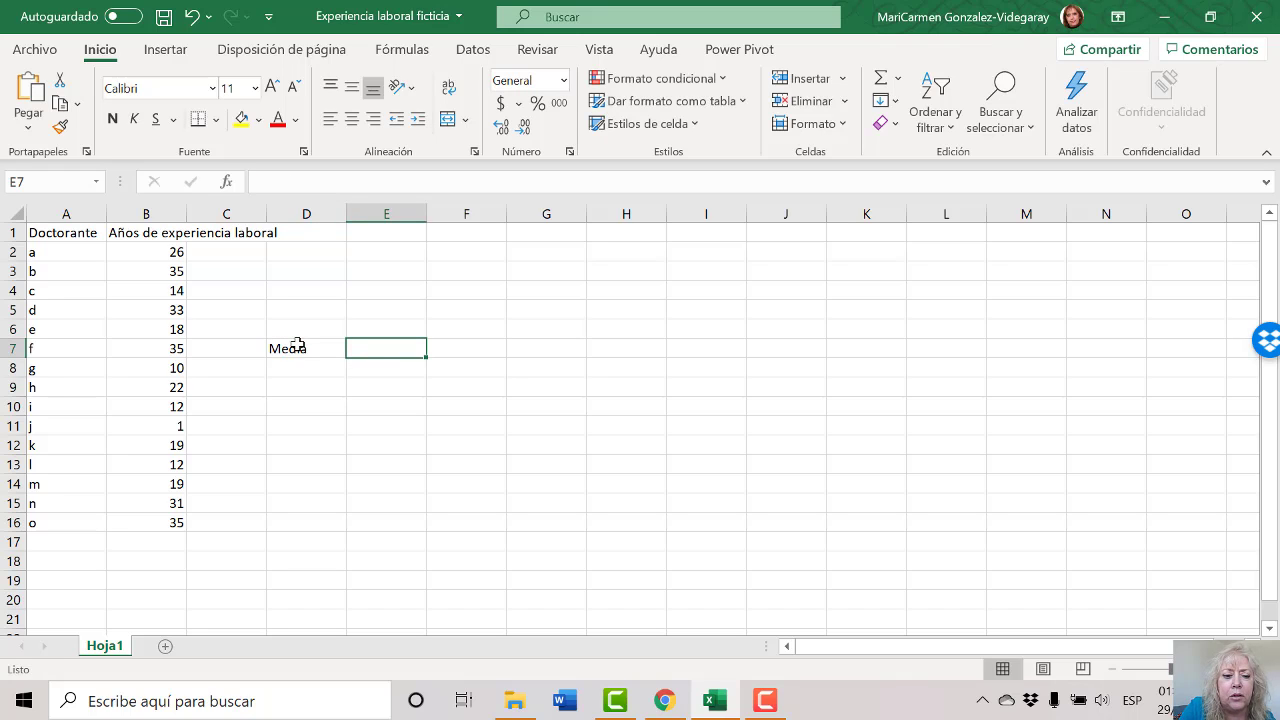
Step: Enter =PROMEDIO(B2:B16) in E7 to show the mean of 21.4666667
text(=p)
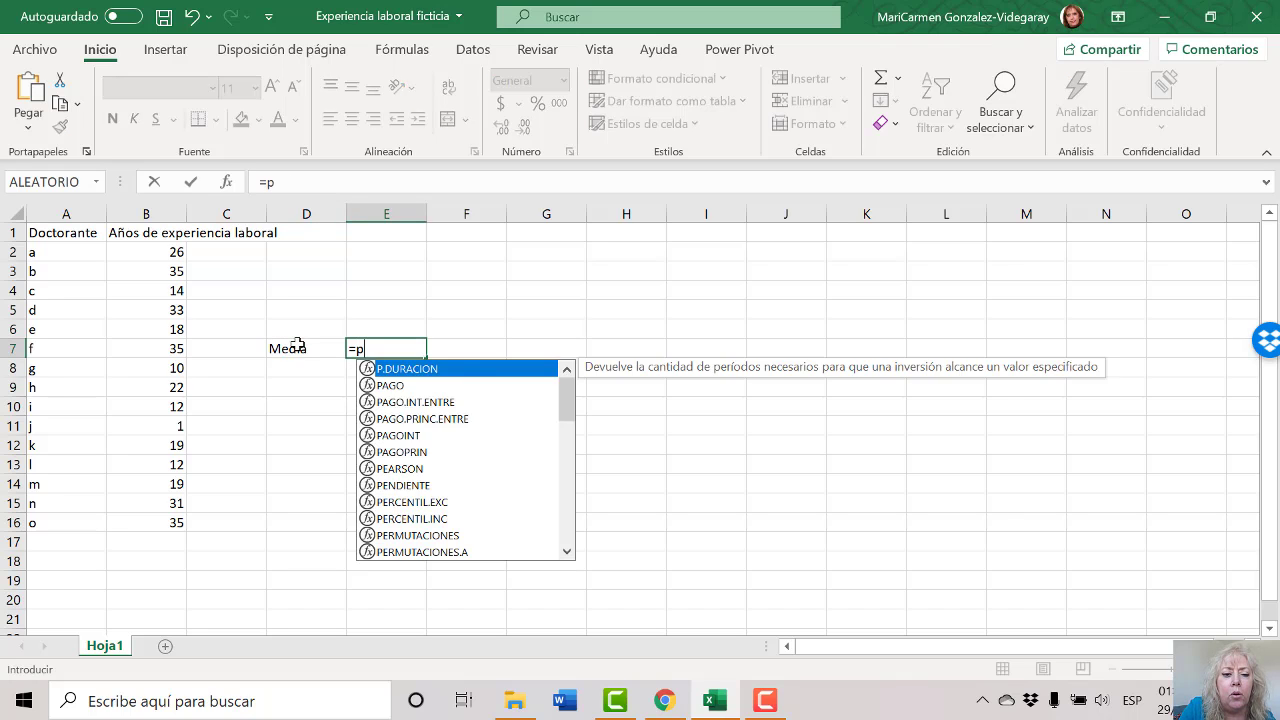
text(rome)
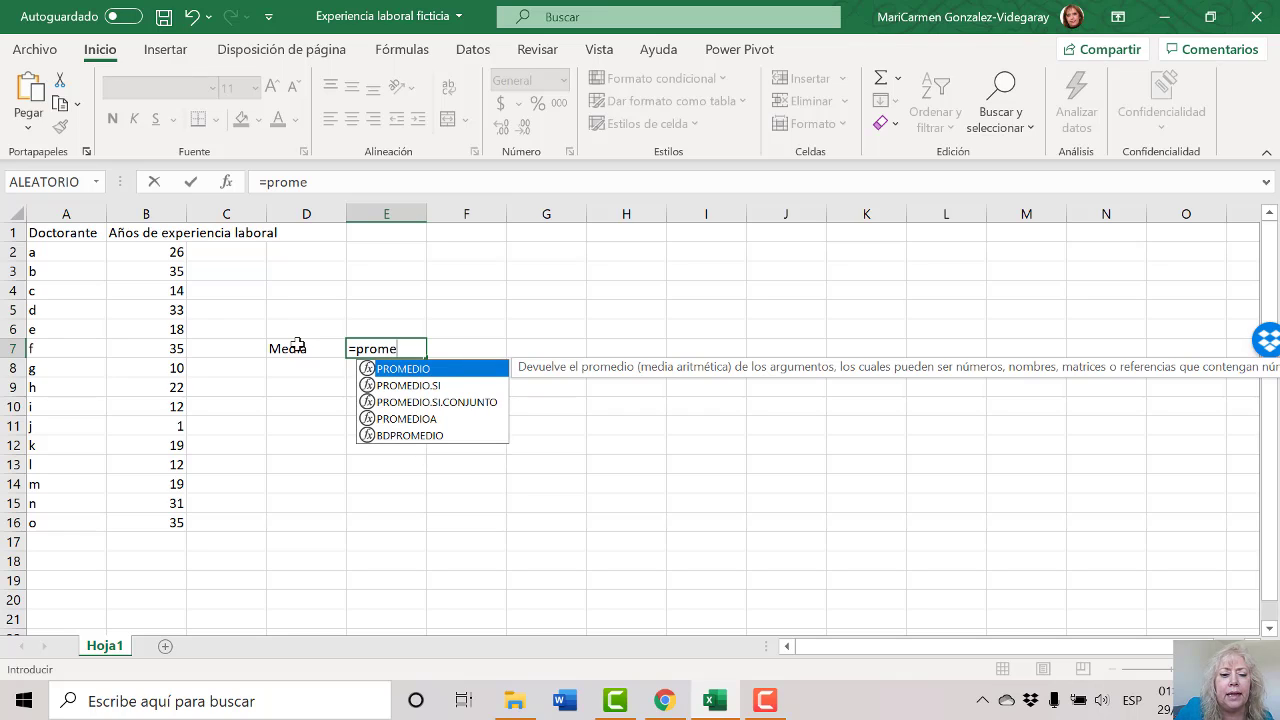
double_click(428, 369)
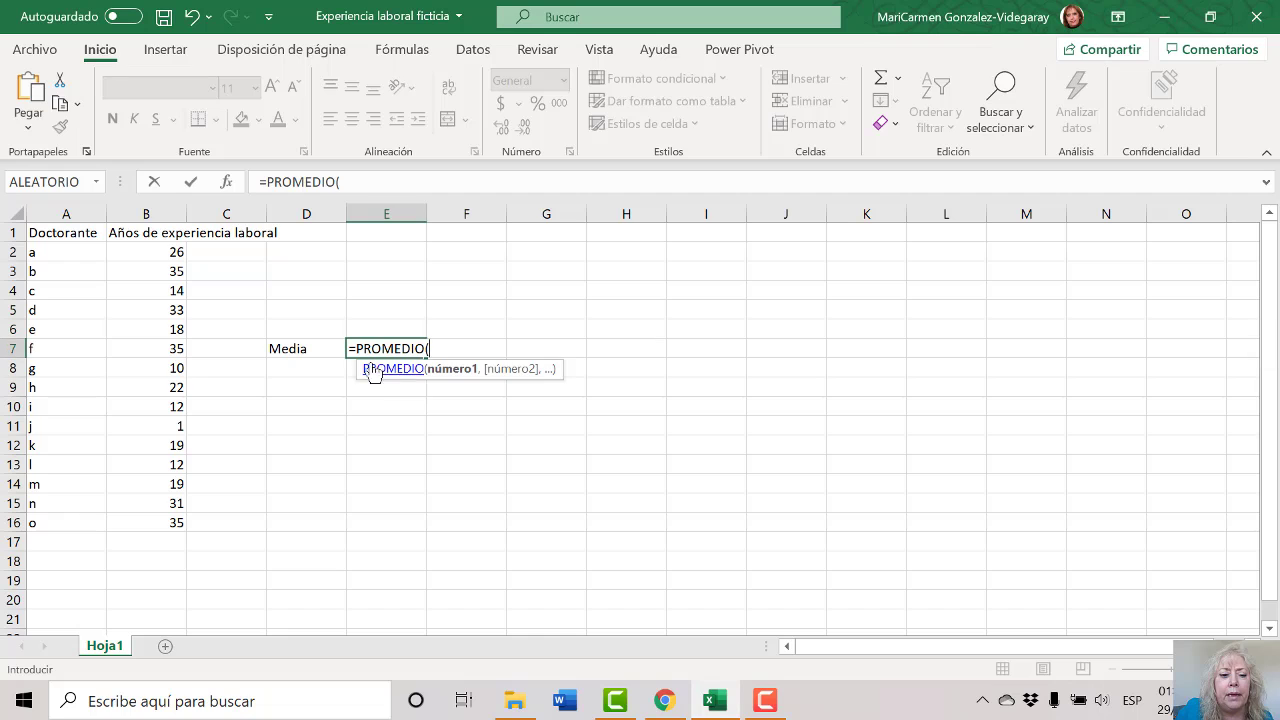
drag(158, 256, 143, 523)
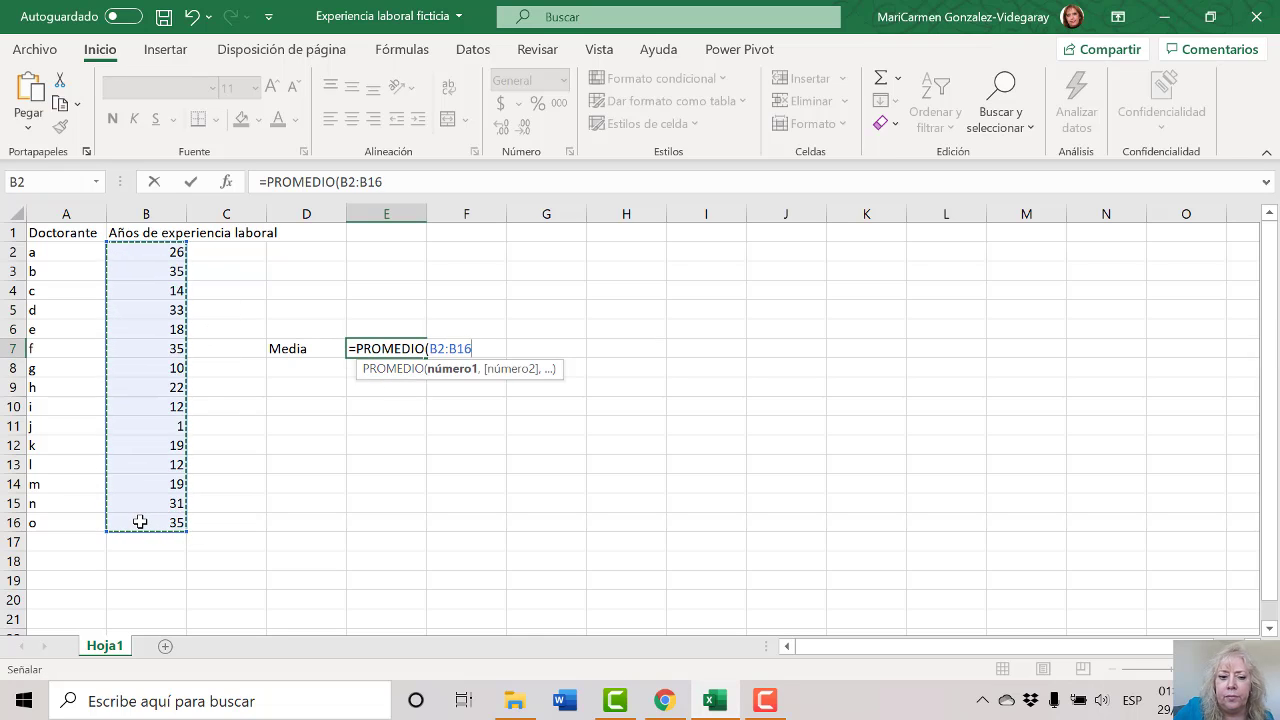
key(Return)
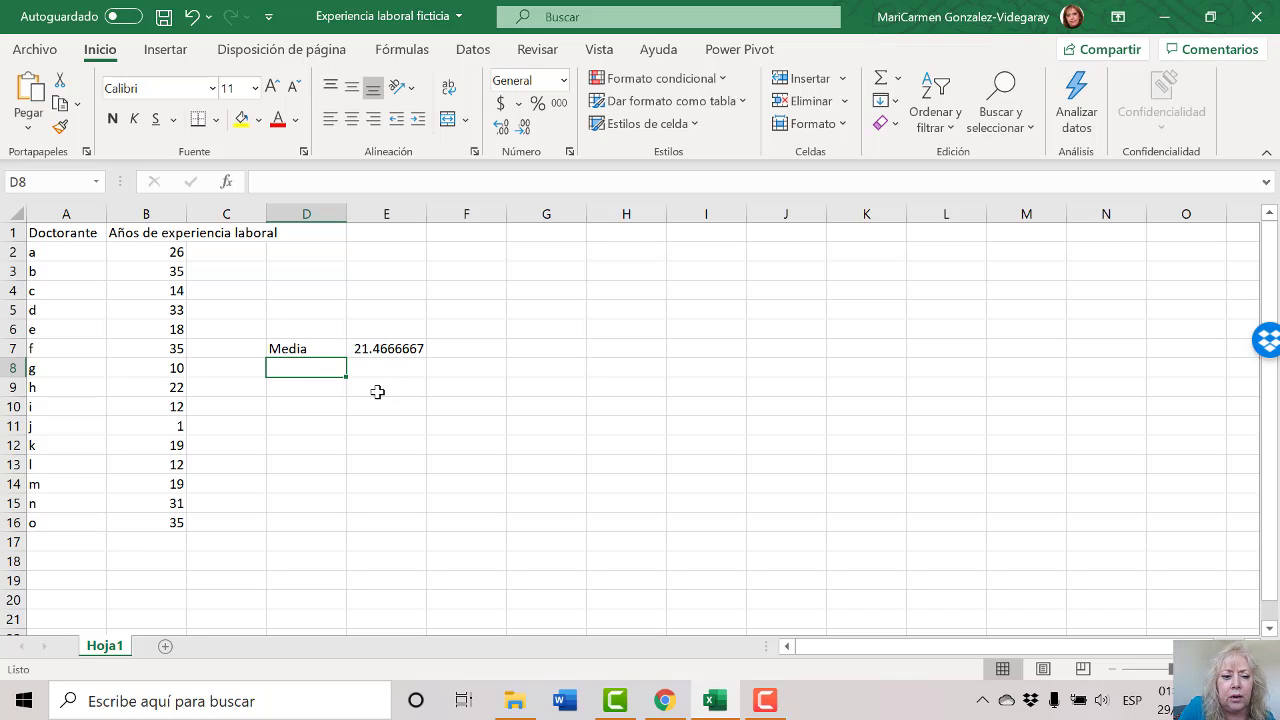
Step: Label D8 'Desviación estándar muestral' and enter =DESVEST.M(B2:B16) in E8, giving 10.7029146
text(Desviaci)
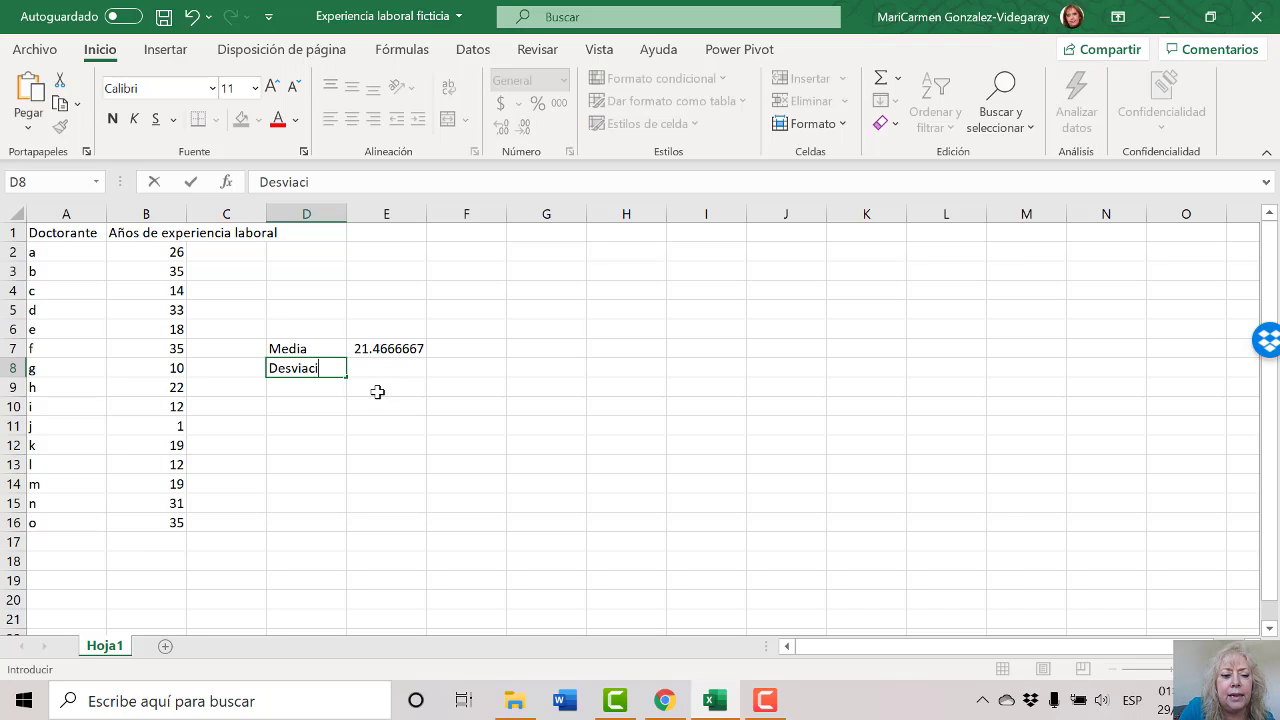
text(ón estándar)
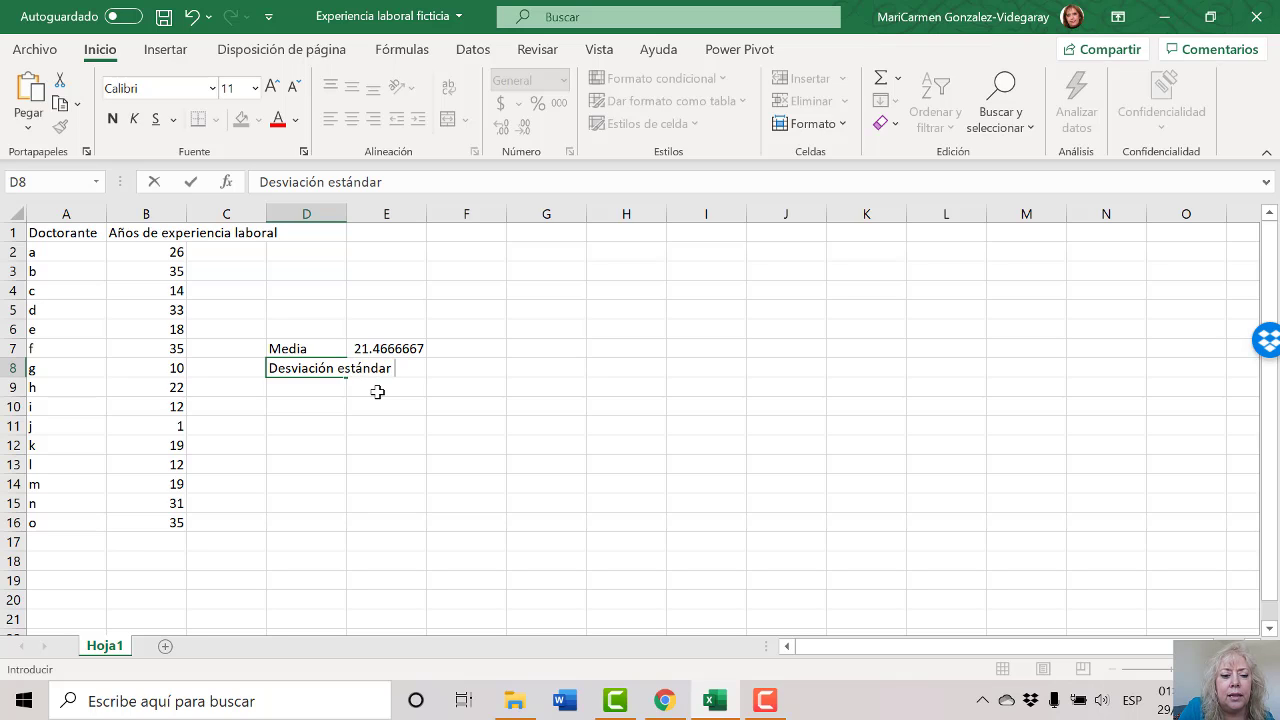
text( muestral)
key(Tab)
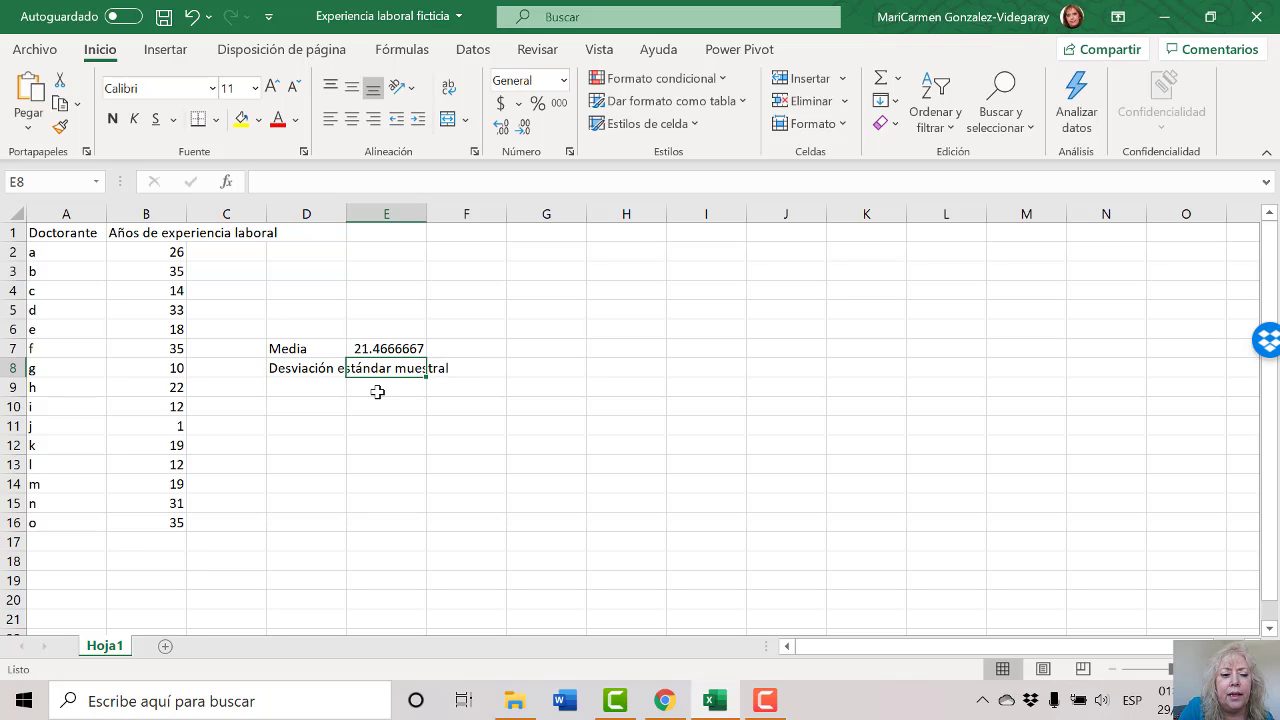
text(=)
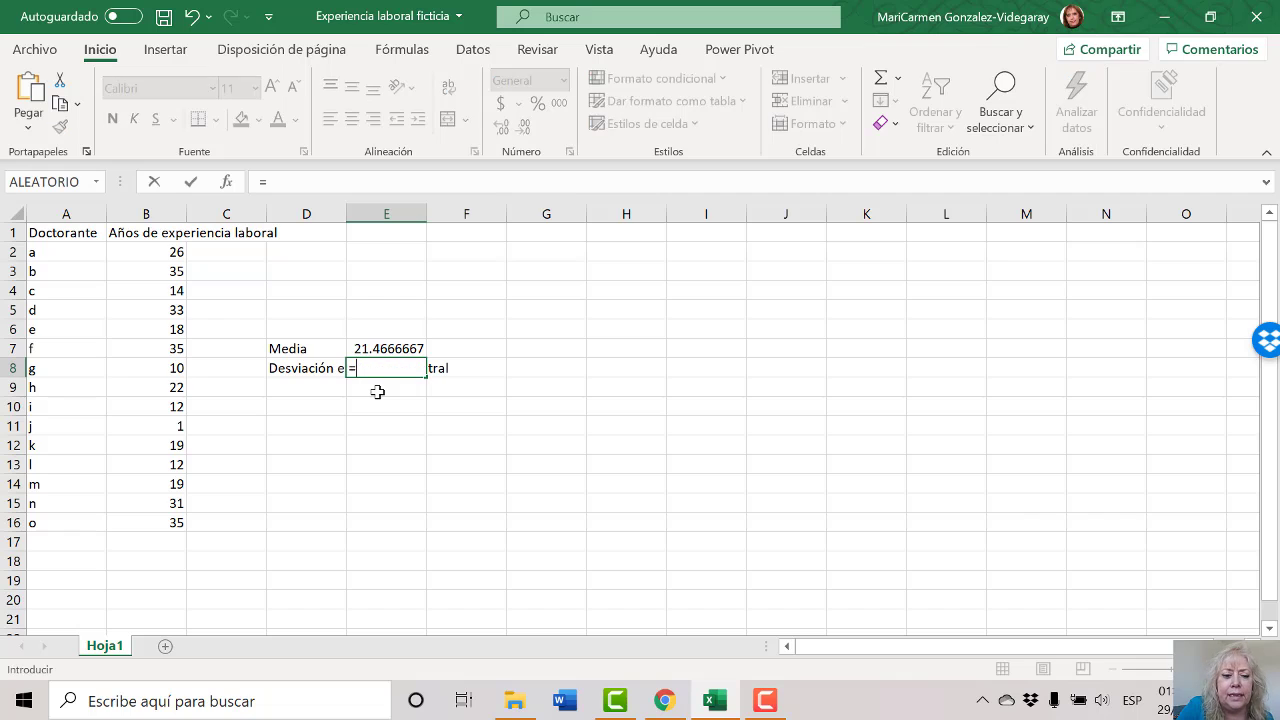
text(desv)
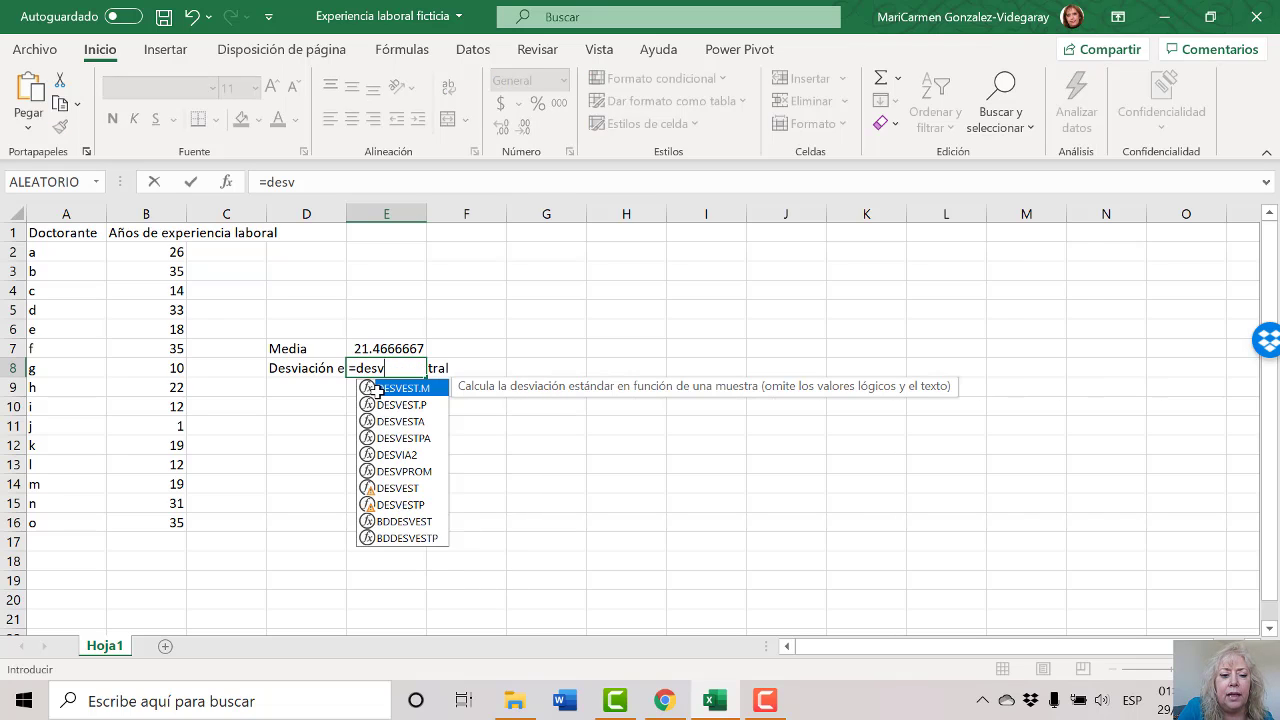
text(est)
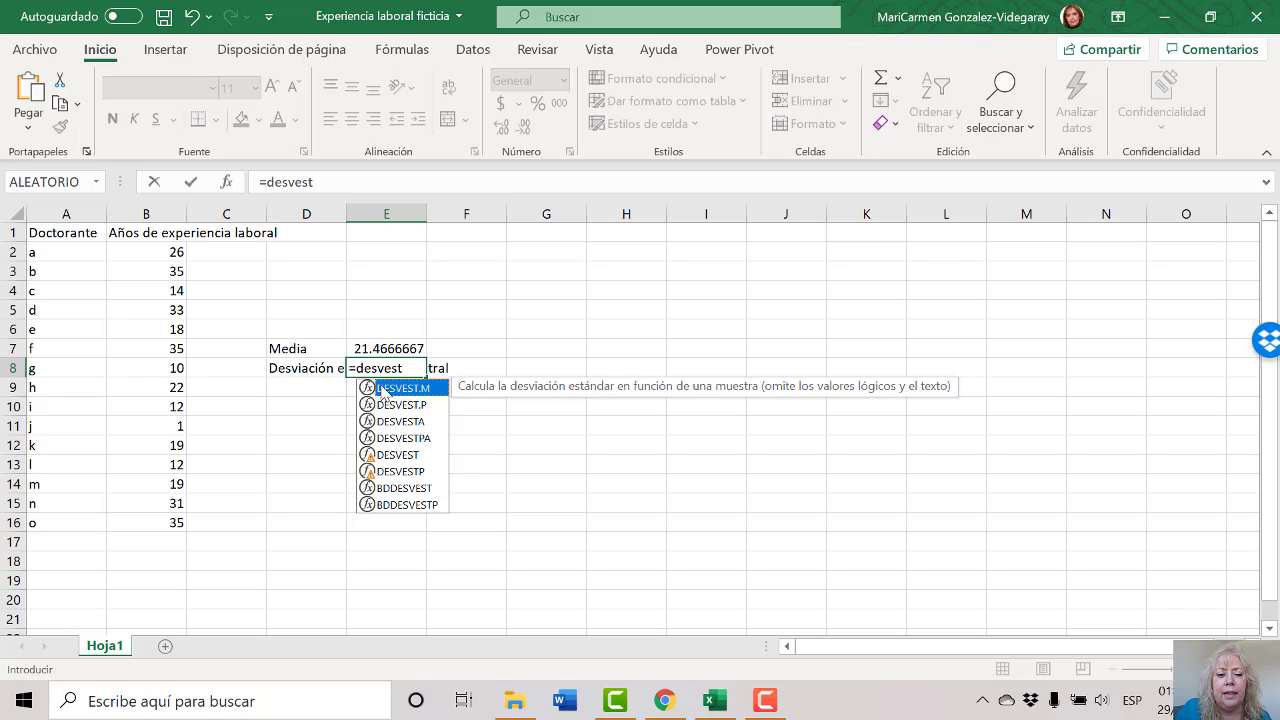
double_click(383, 389)
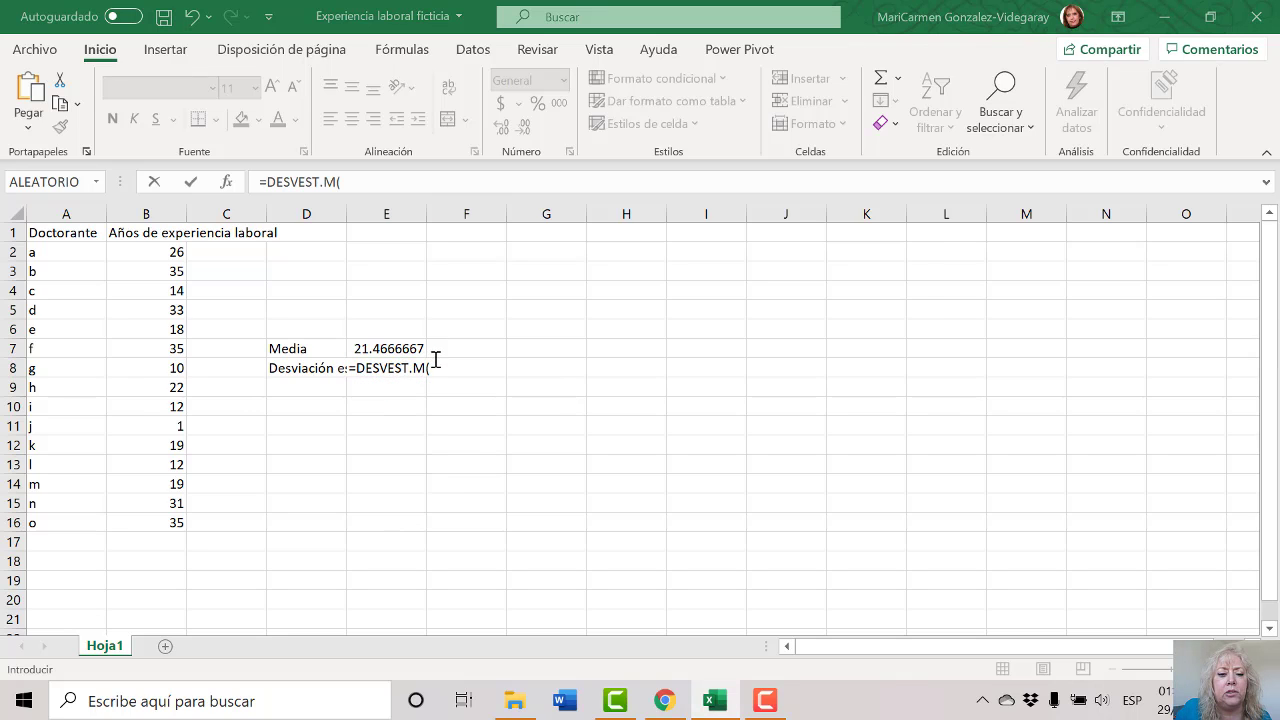
drag(162, 248, 190, 518)
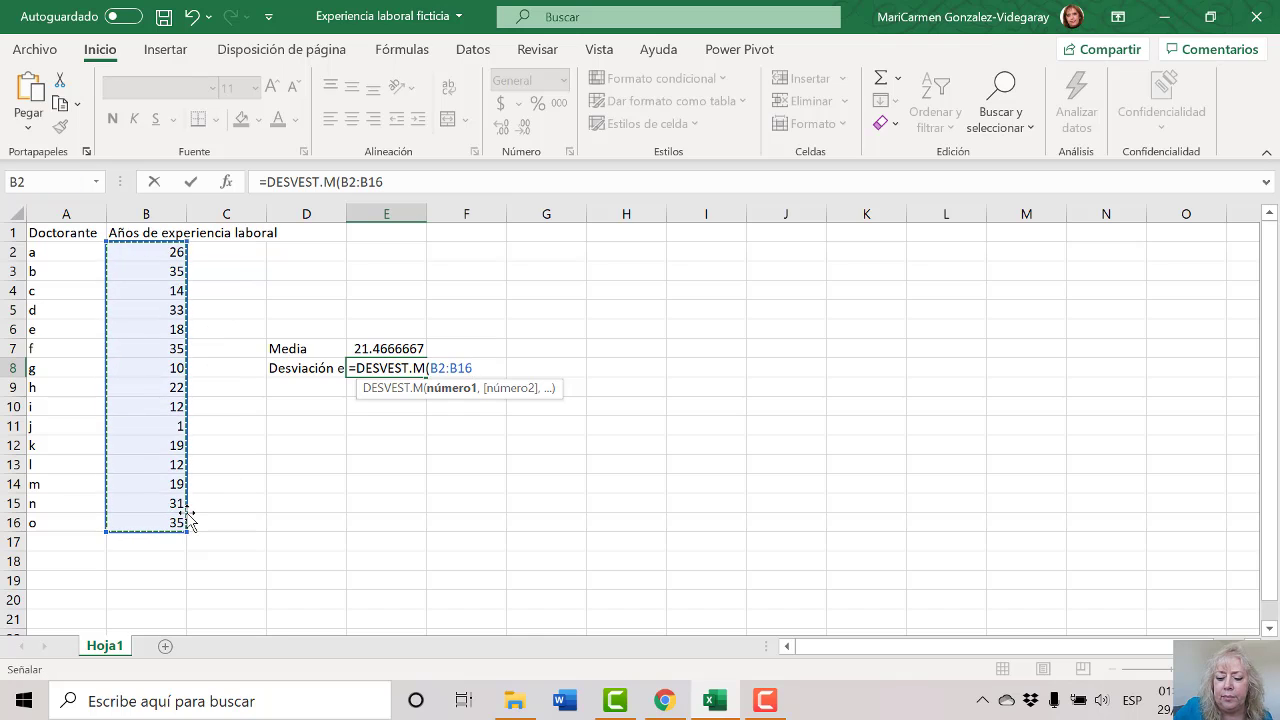
key(Return)
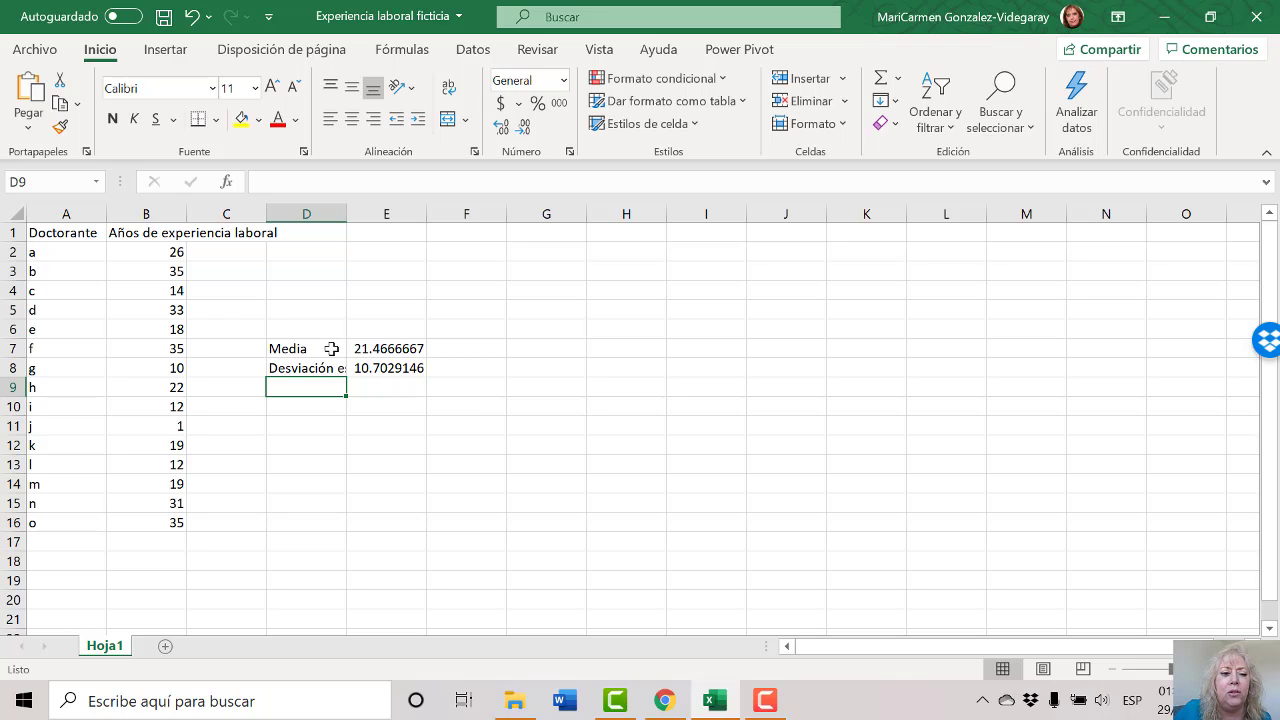
Step: Open the Estadística descriptiva dialog from Datos > Análisis de datos
click(476, 52)
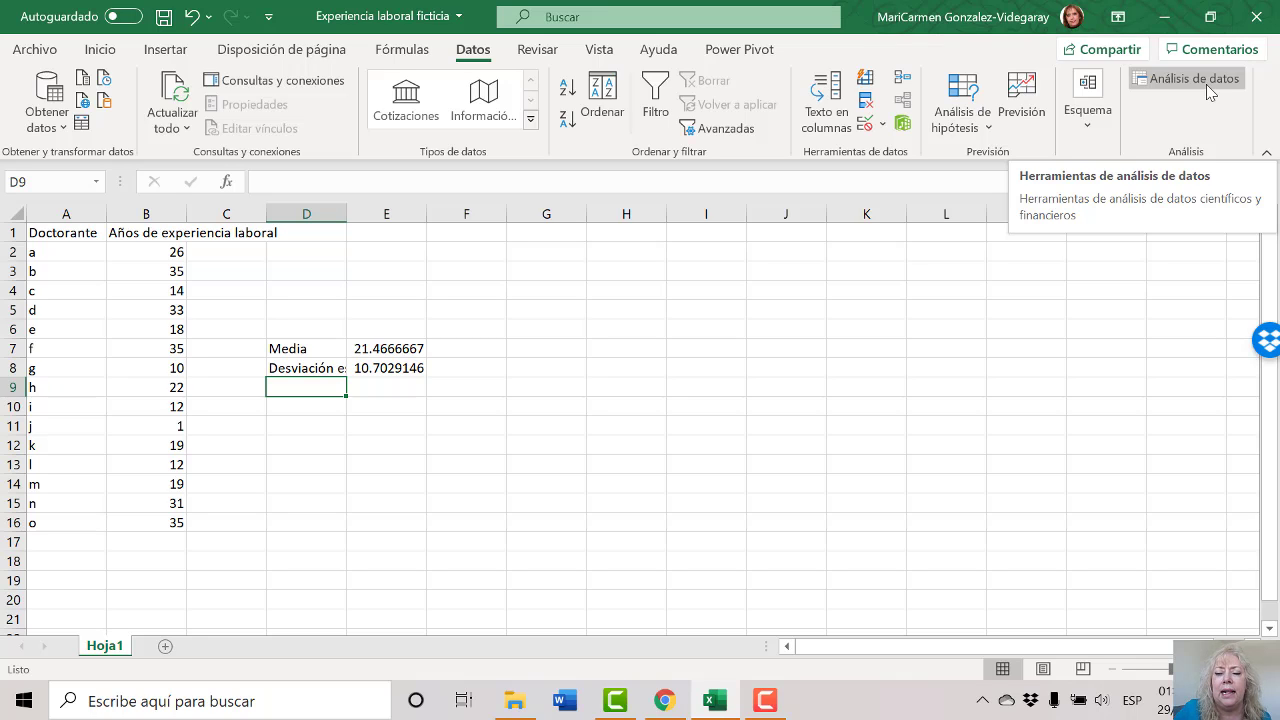
click(1208, 84)
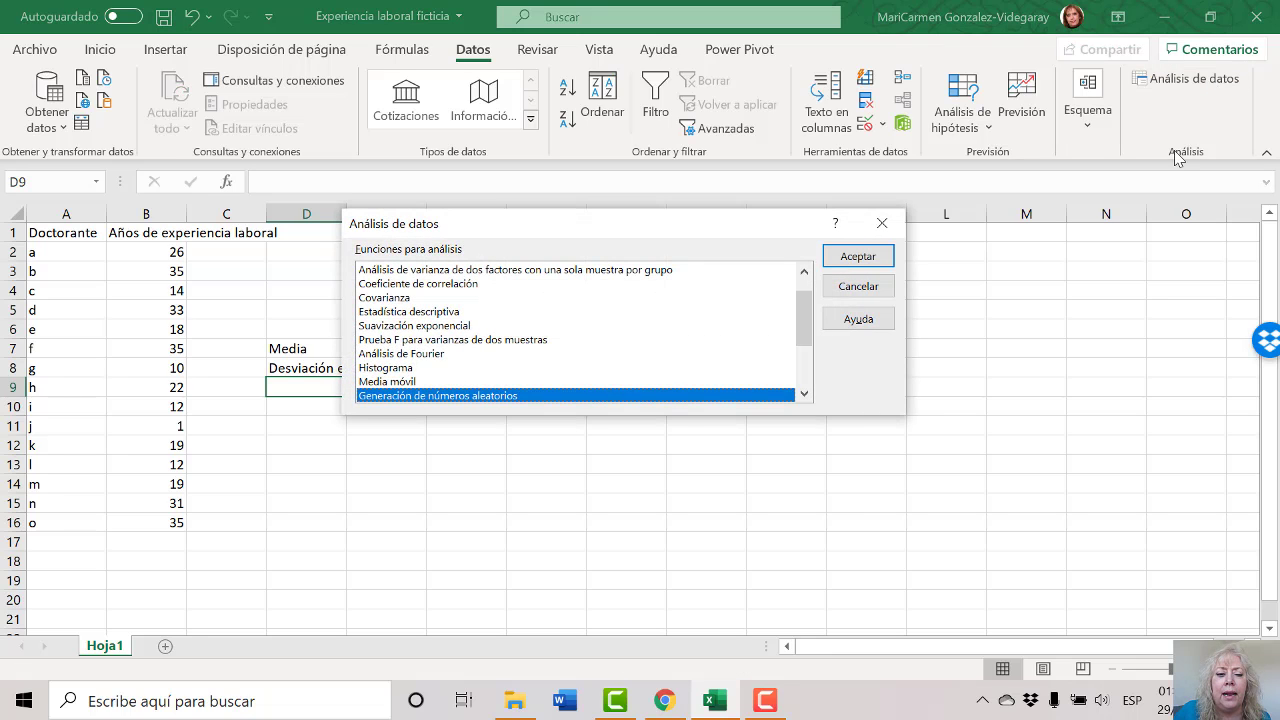
click(427, 314)
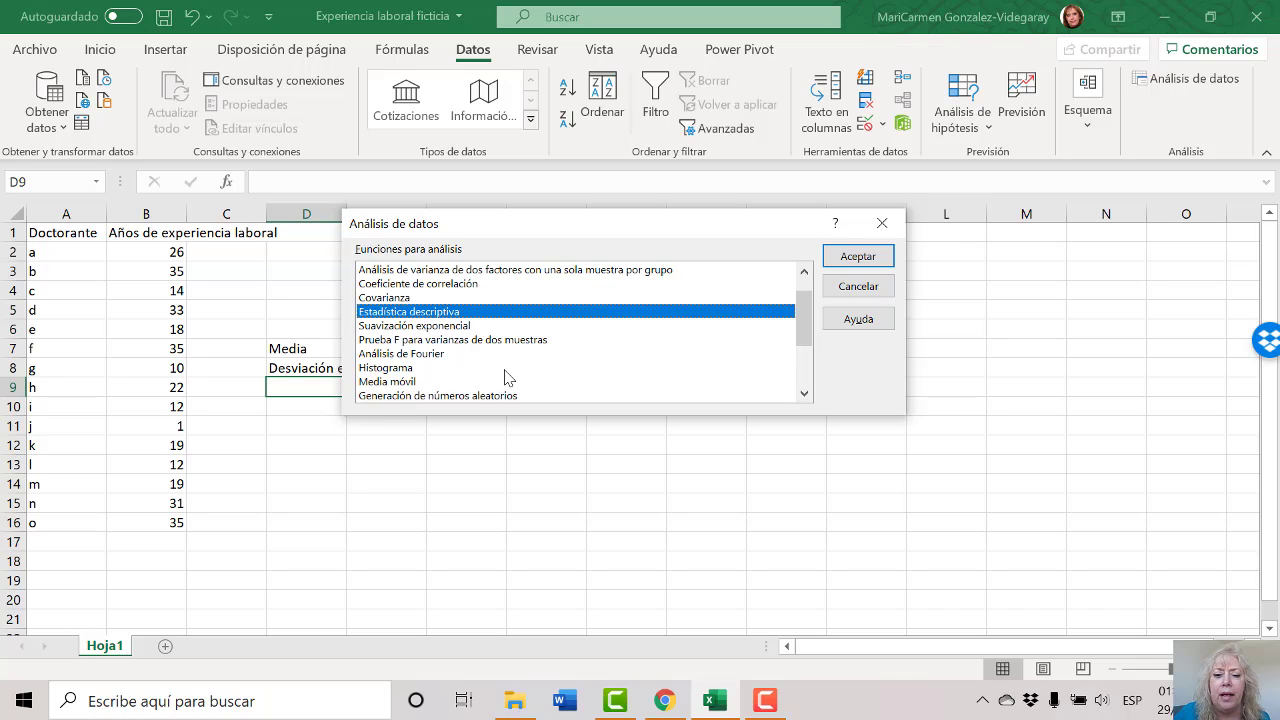
click(878, 260)
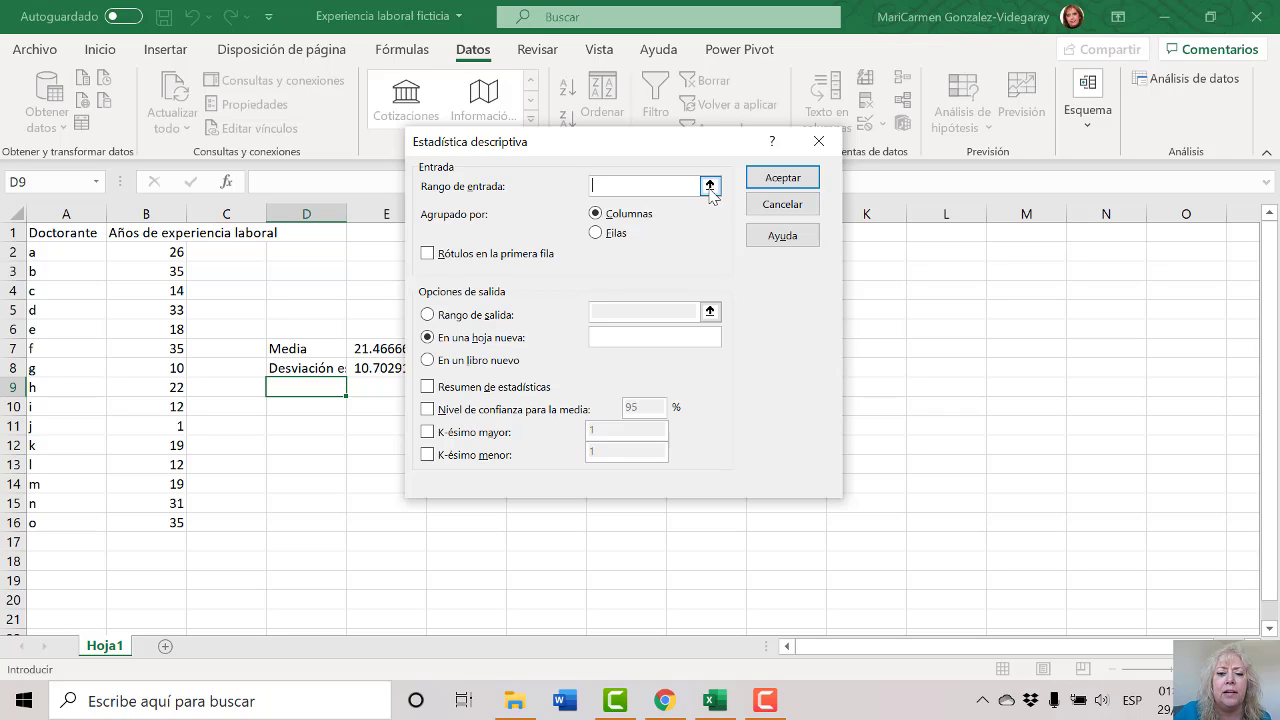
Step: Run Estadística descriptiva on column $B:$B with first-row labels and summary statistics on a new sheet
click(710, 186)
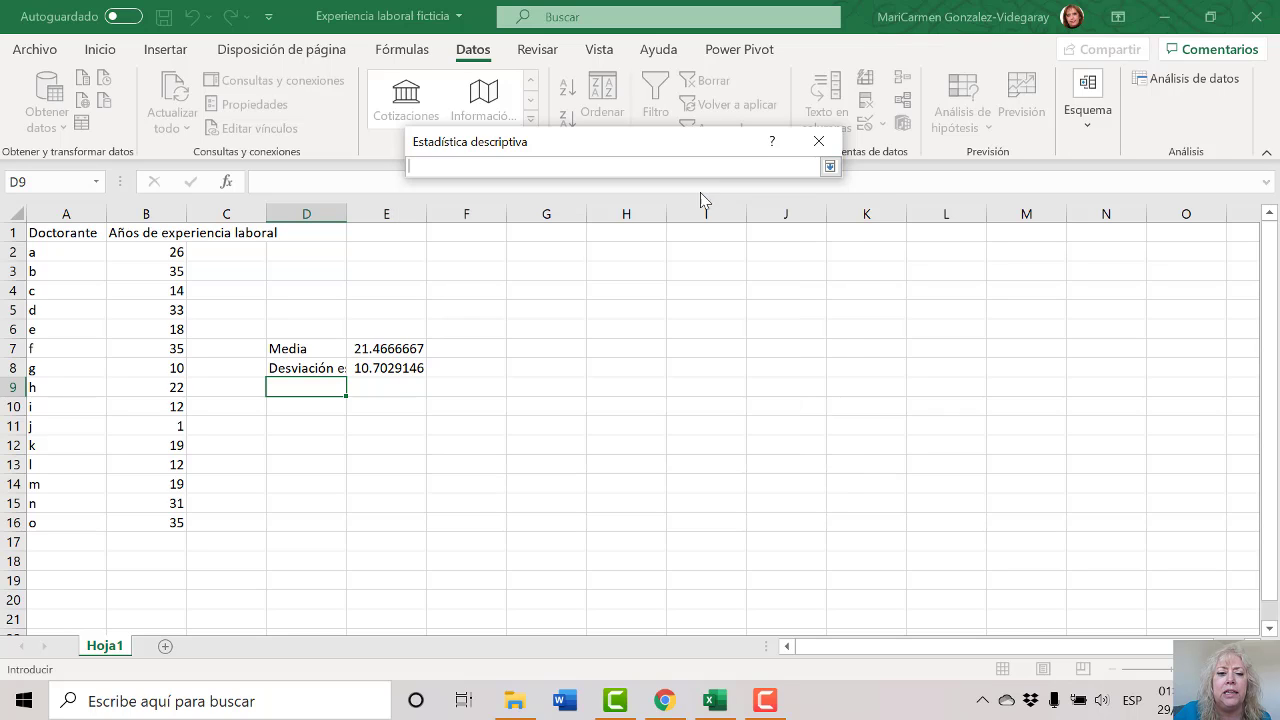
click(148, 205)
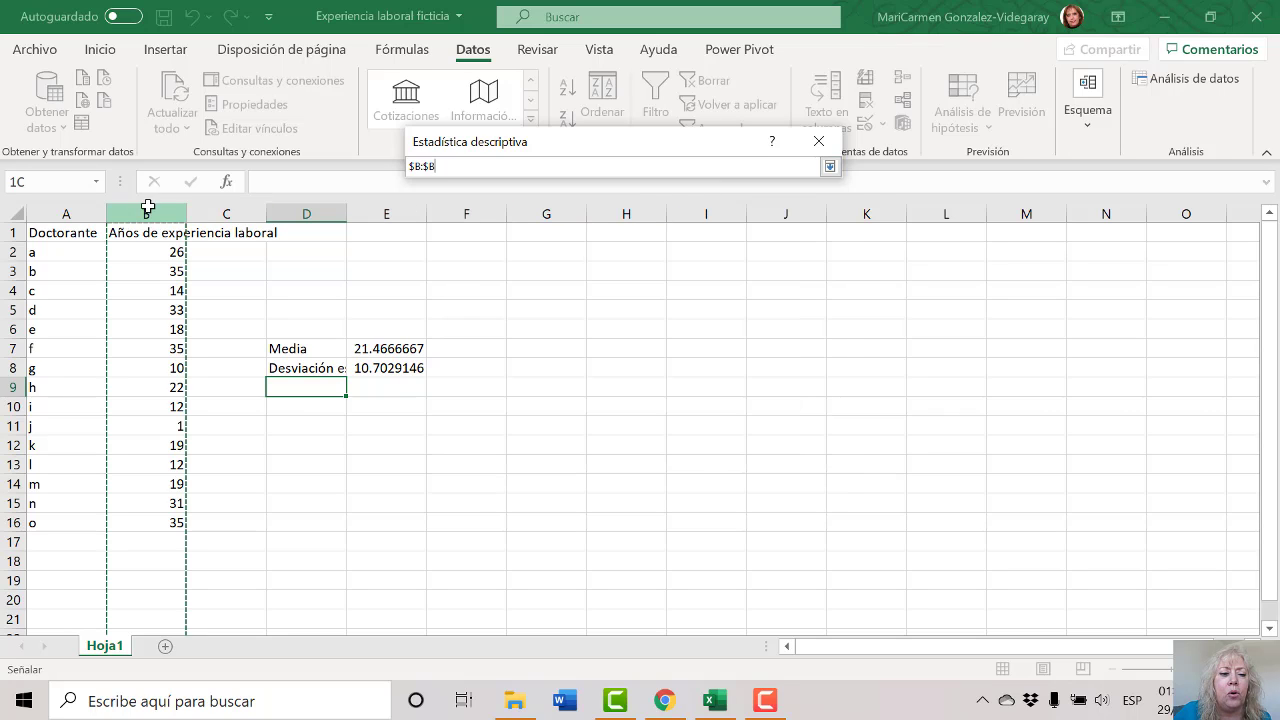
click(829, 167)
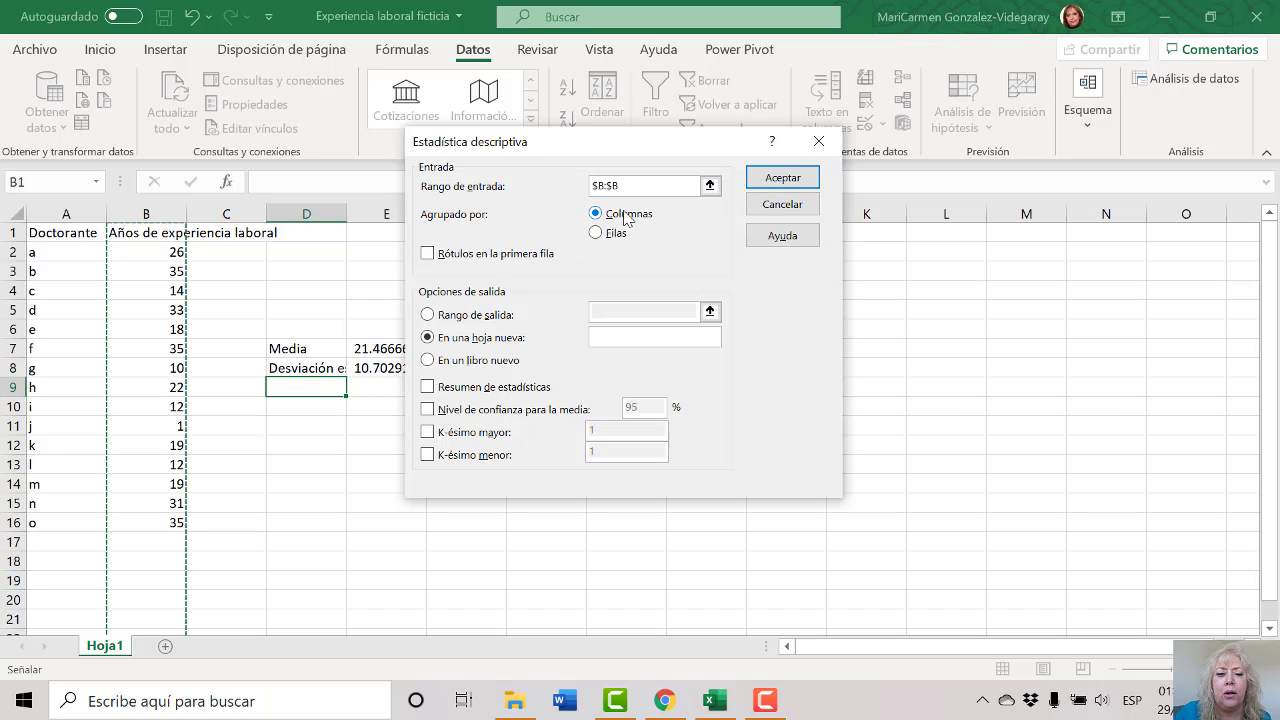
click(427, 254)
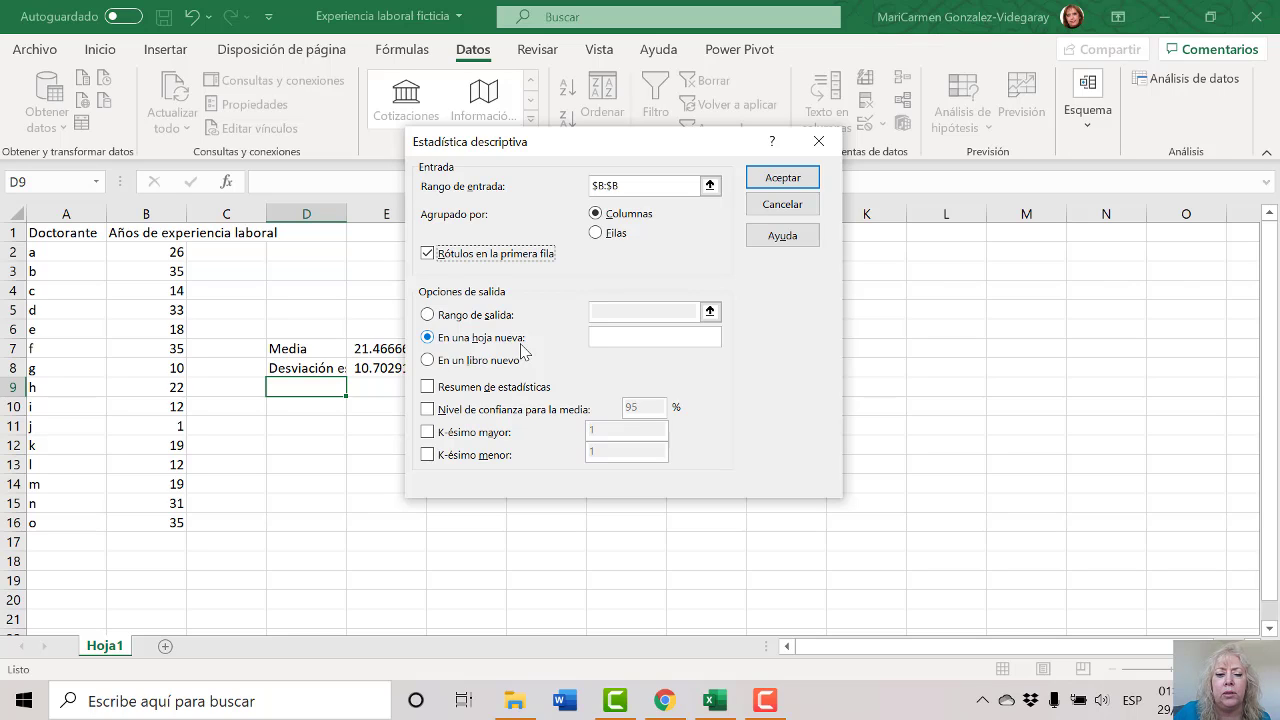
click(428, 387)
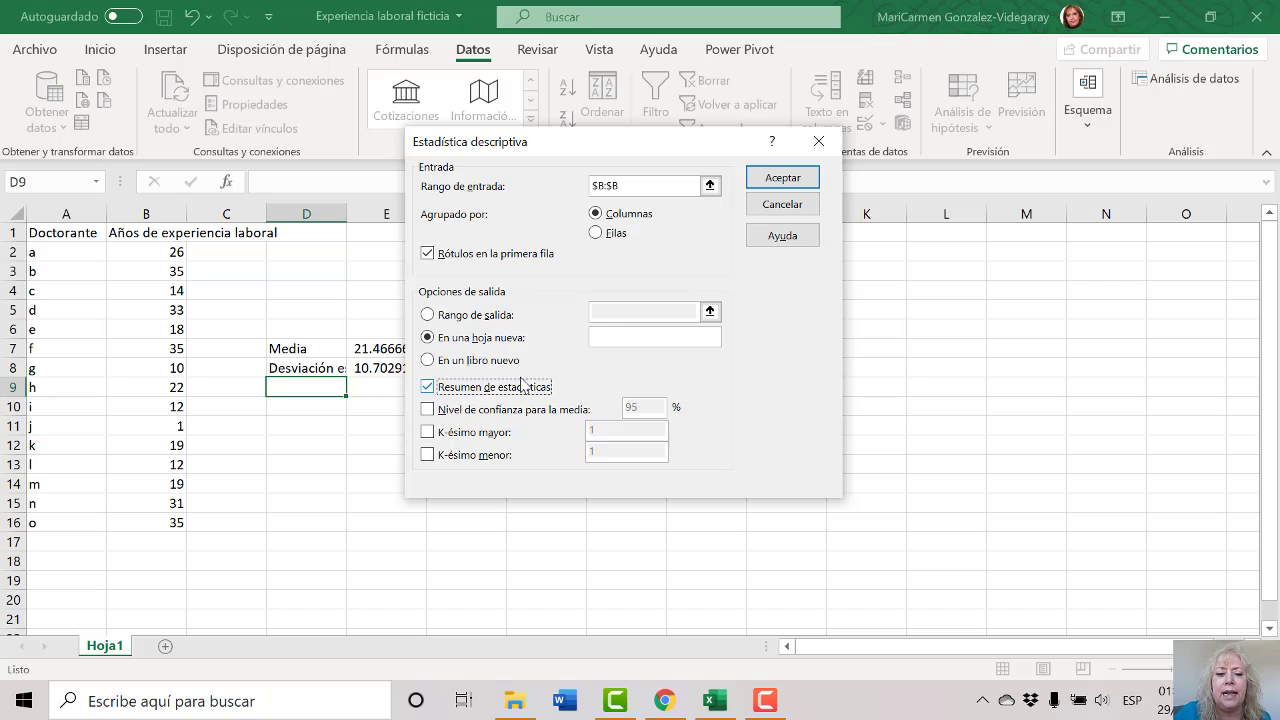
click(799, 180)
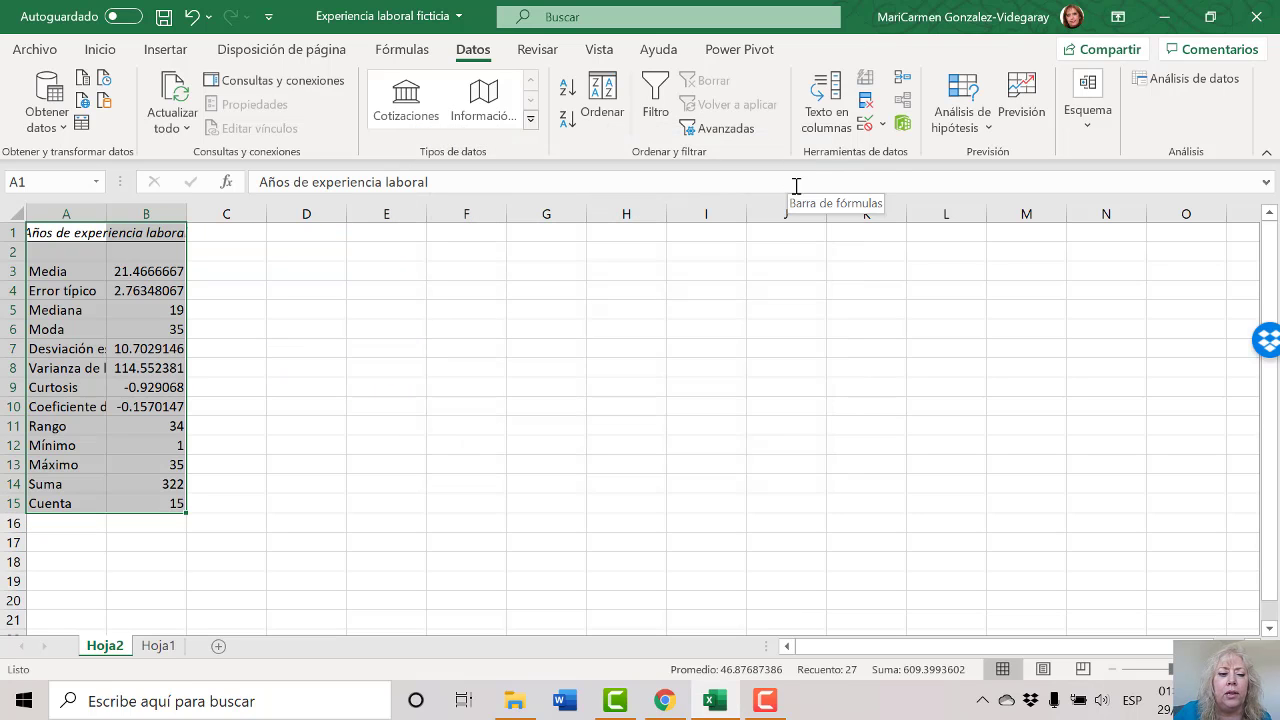
Step: Widen columns A and B of the statistics table and rename the data sheet 'Datos'
drag(106, 214, 163, 215)
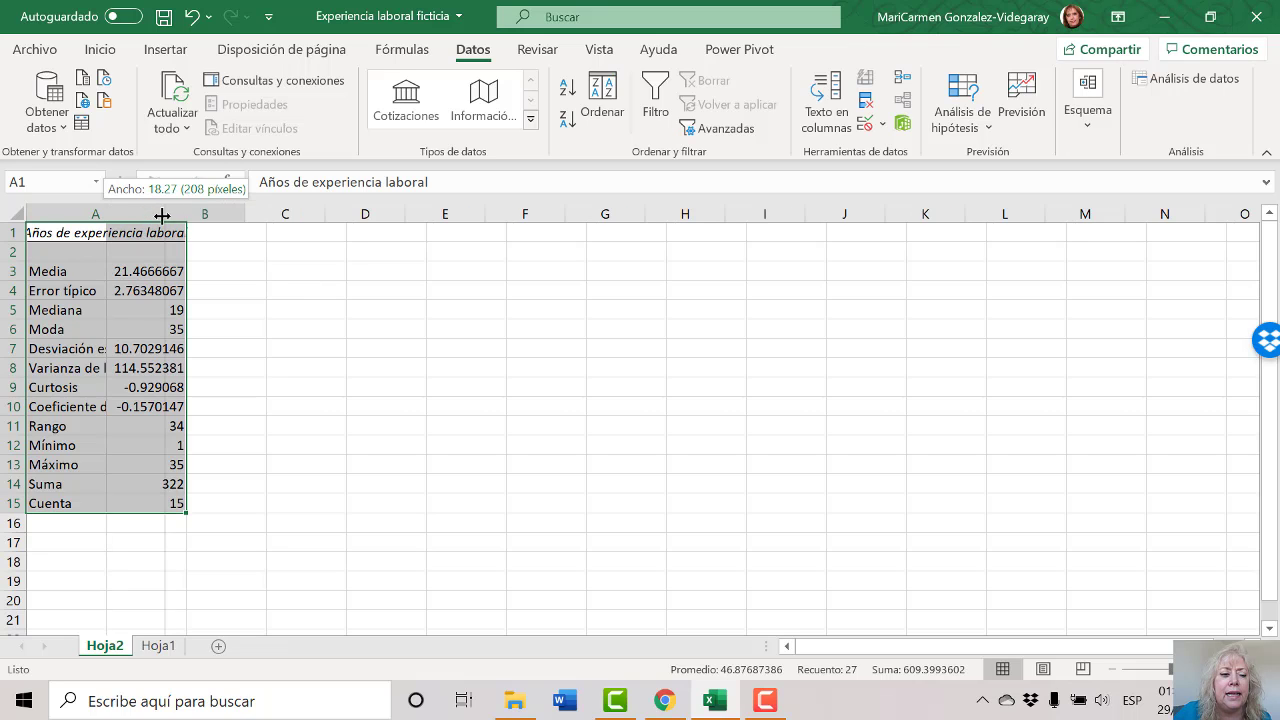
drag(246, 214, 314, 216)
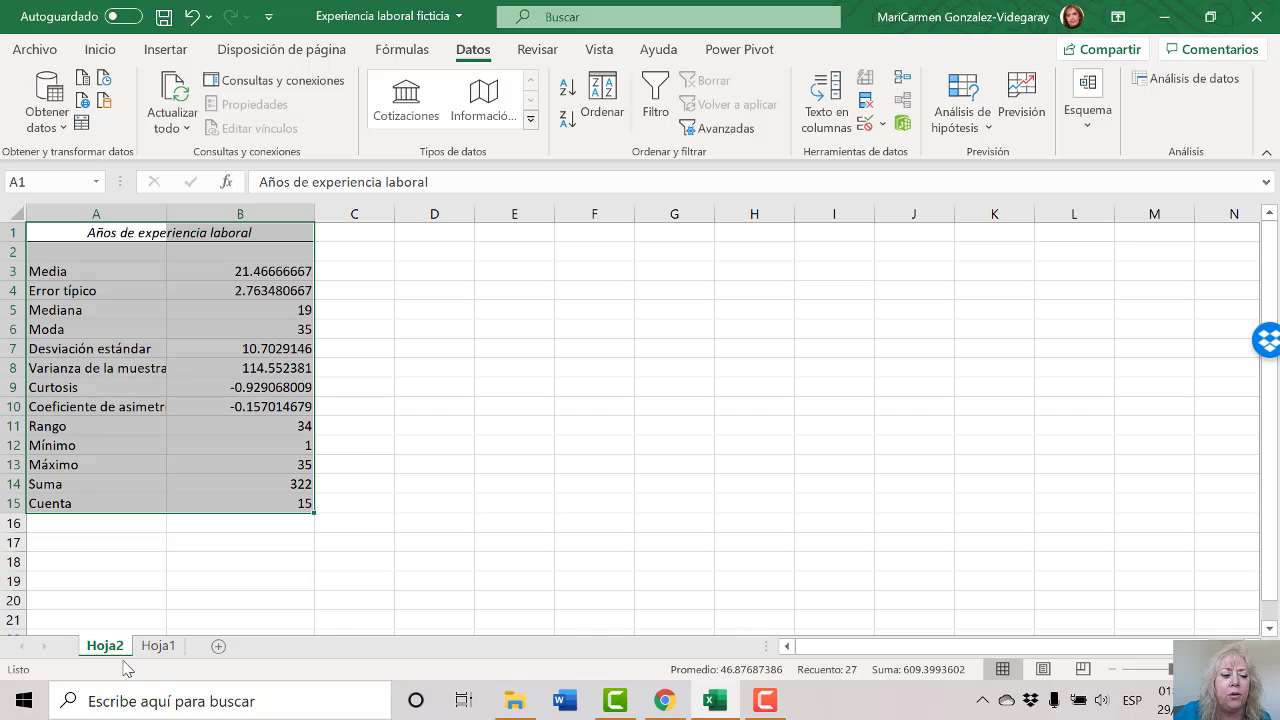
click(158, 647)
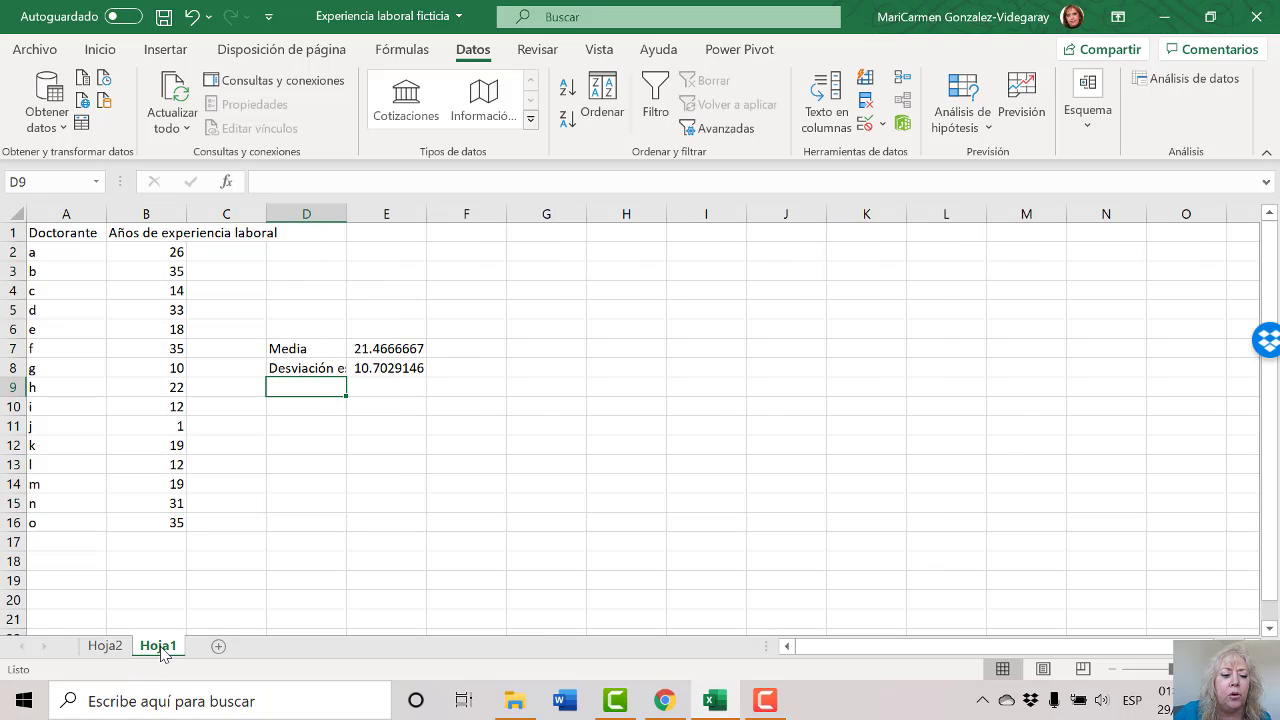
right_click(160, 650)
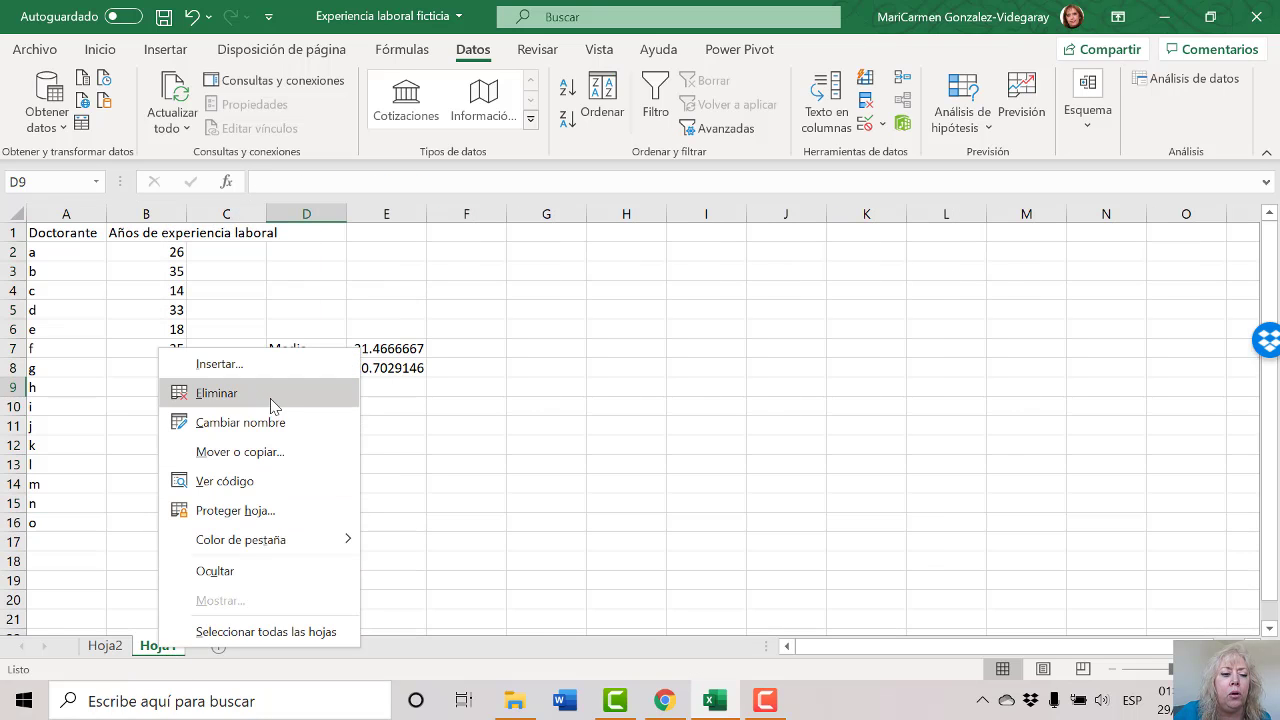
click(268, 426)
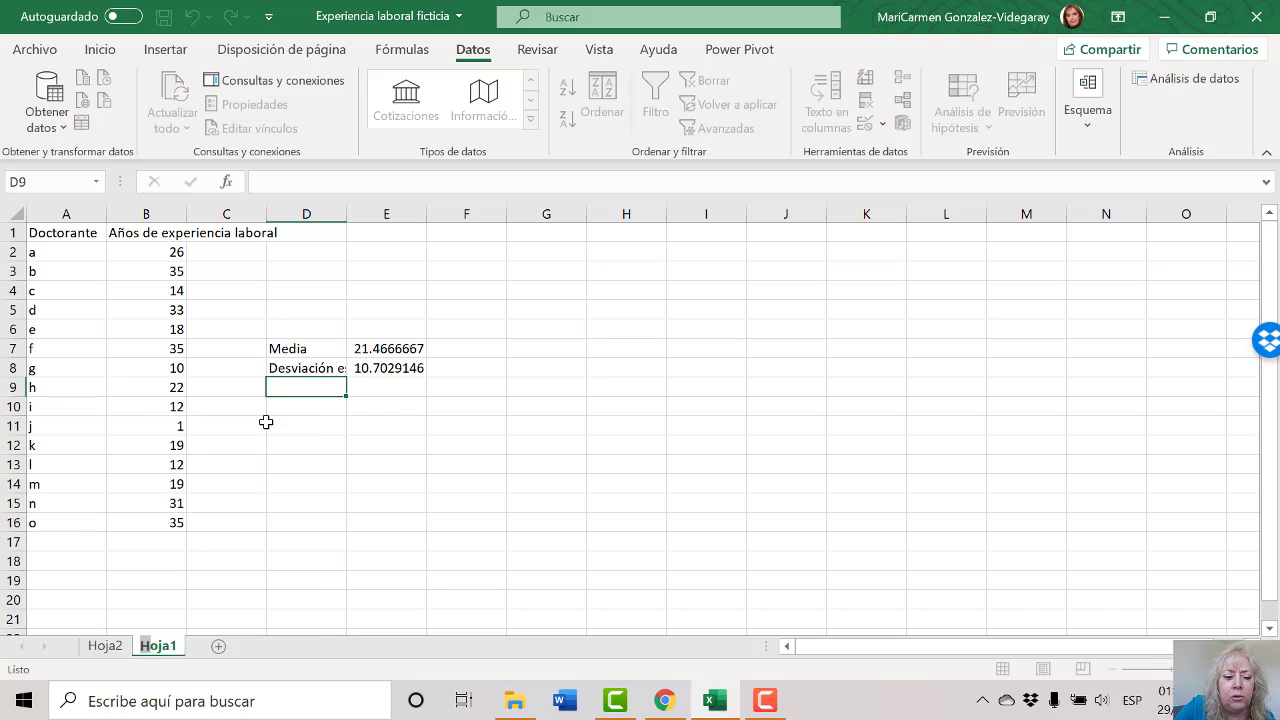
text(Datos)
key(Return)
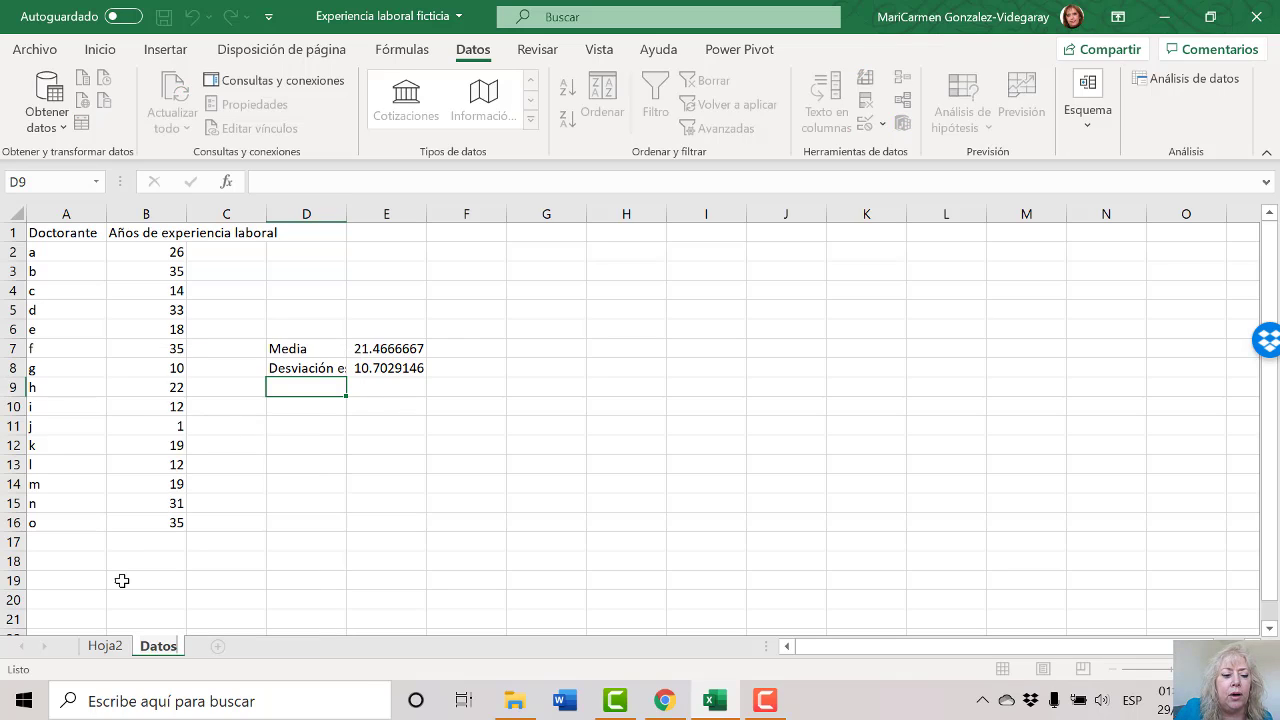
Step: Rename the statistics sheet 'Estadísticas descriptivas'
click(113, 648)
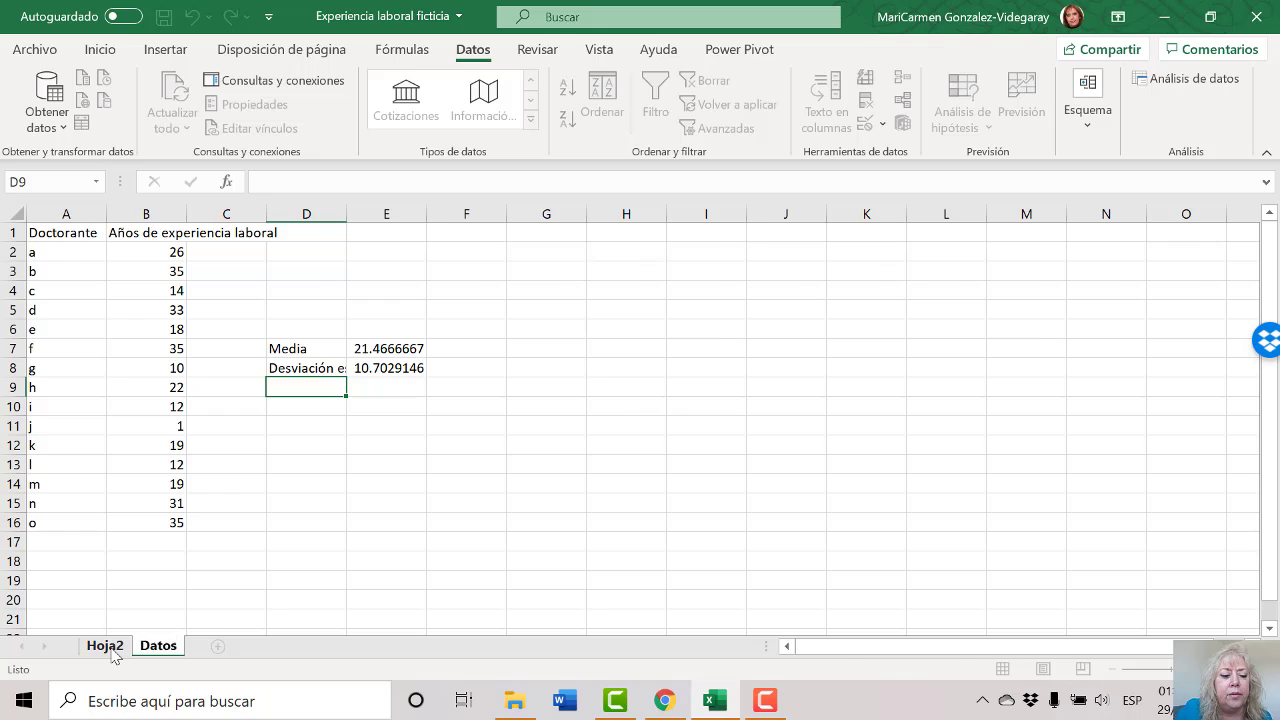
right_click(118, 650)
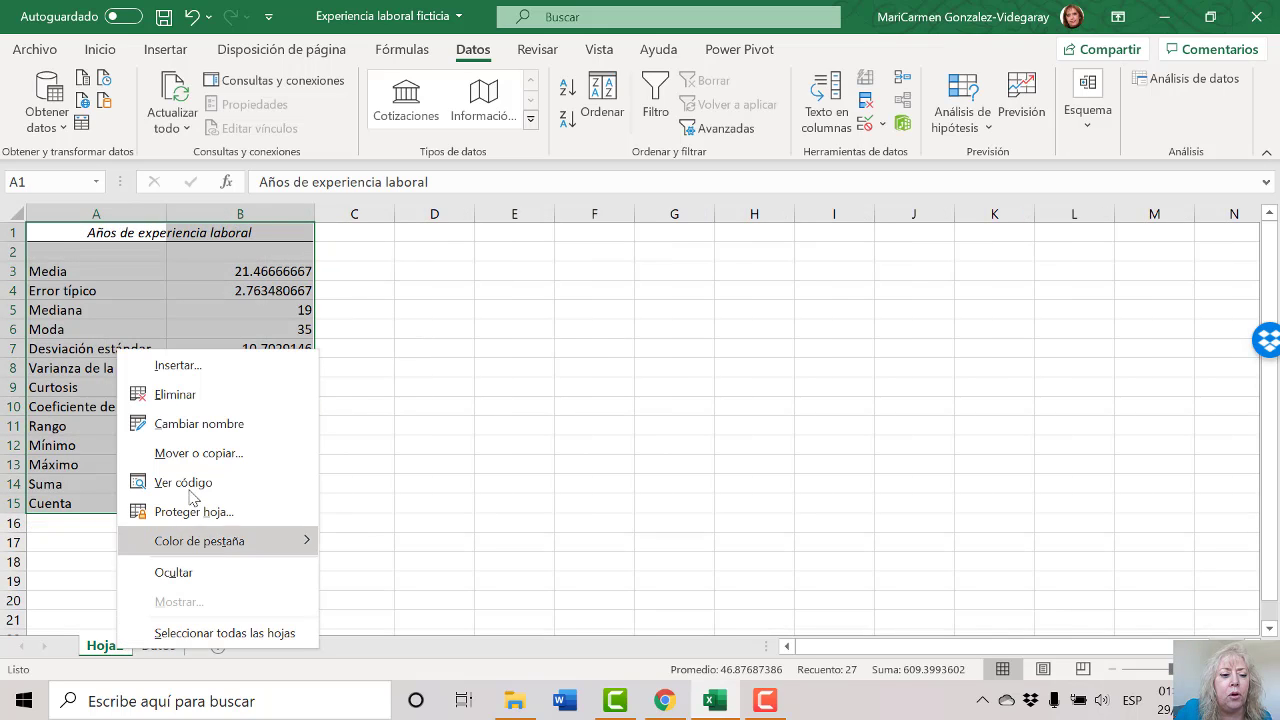
click(228, 432)
text(E)
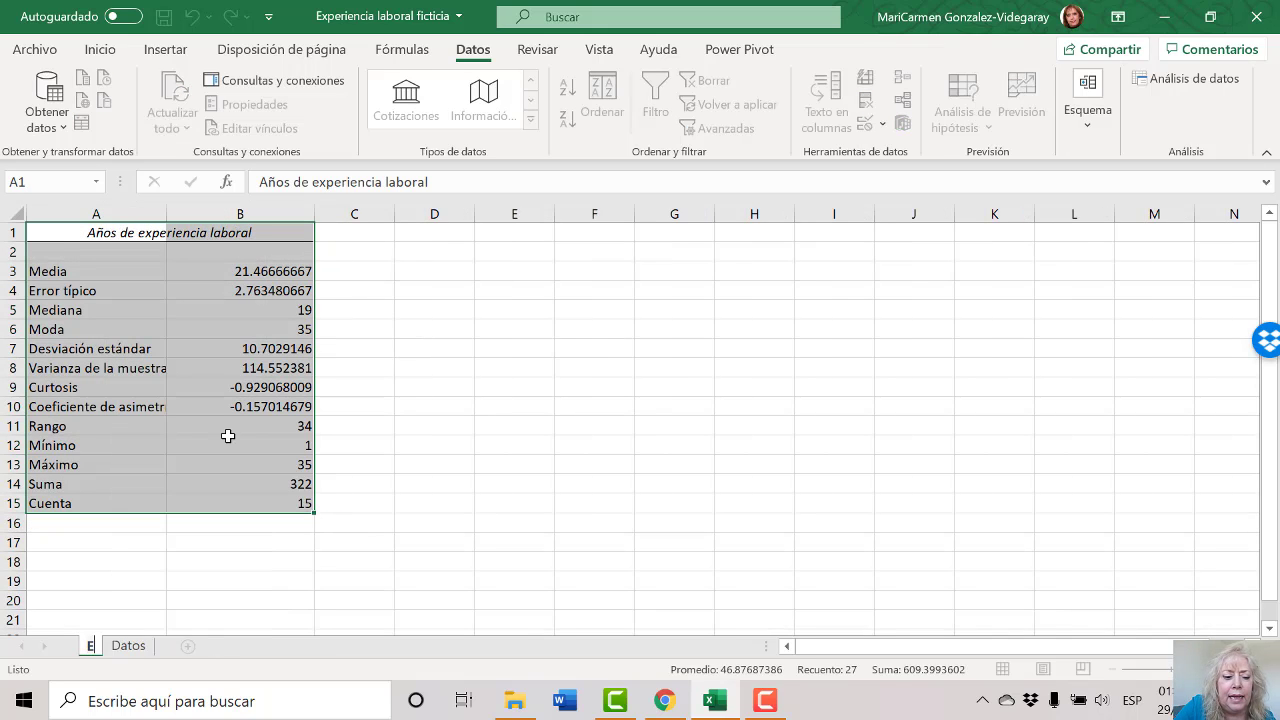
text(stadístic)
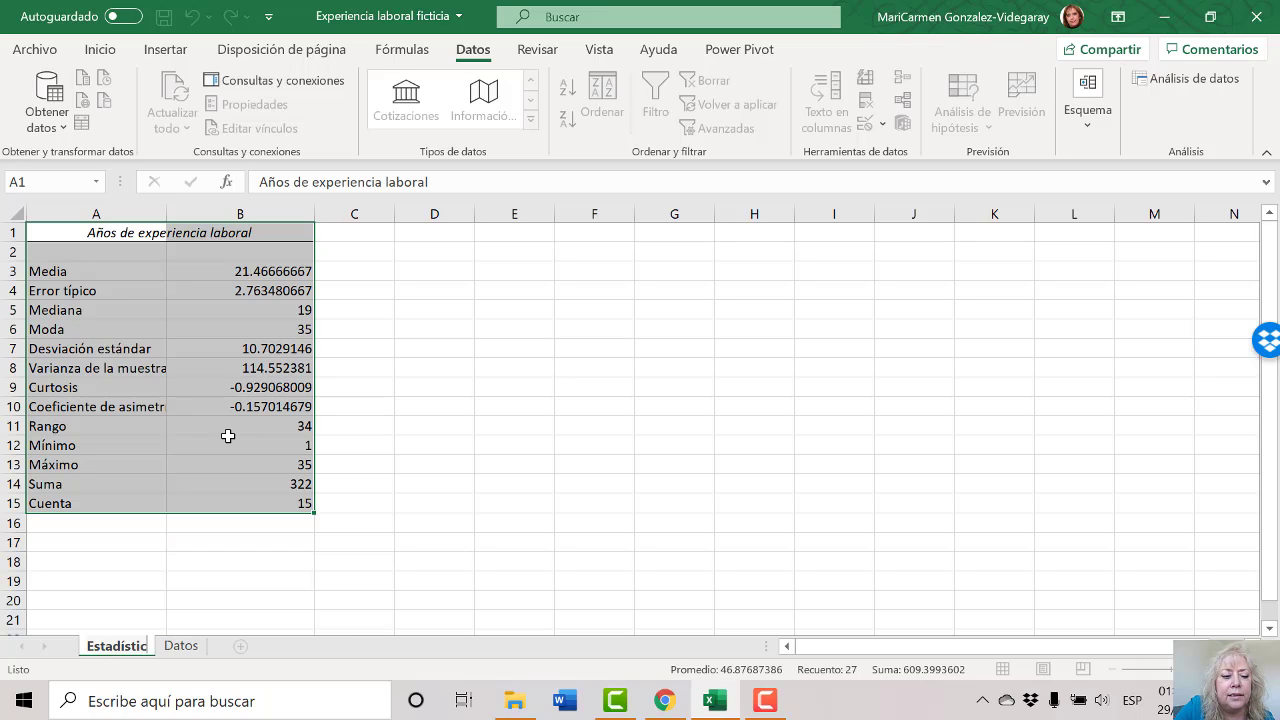
text(as descri)
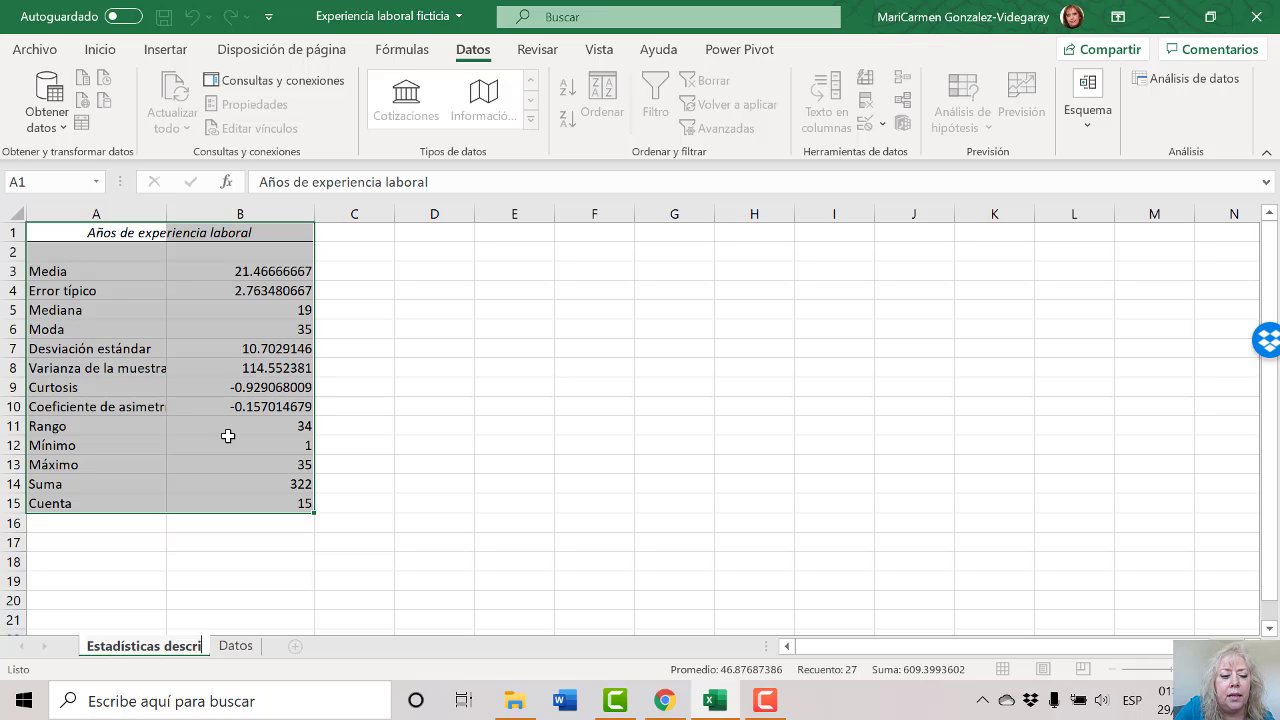
text(ptivas)
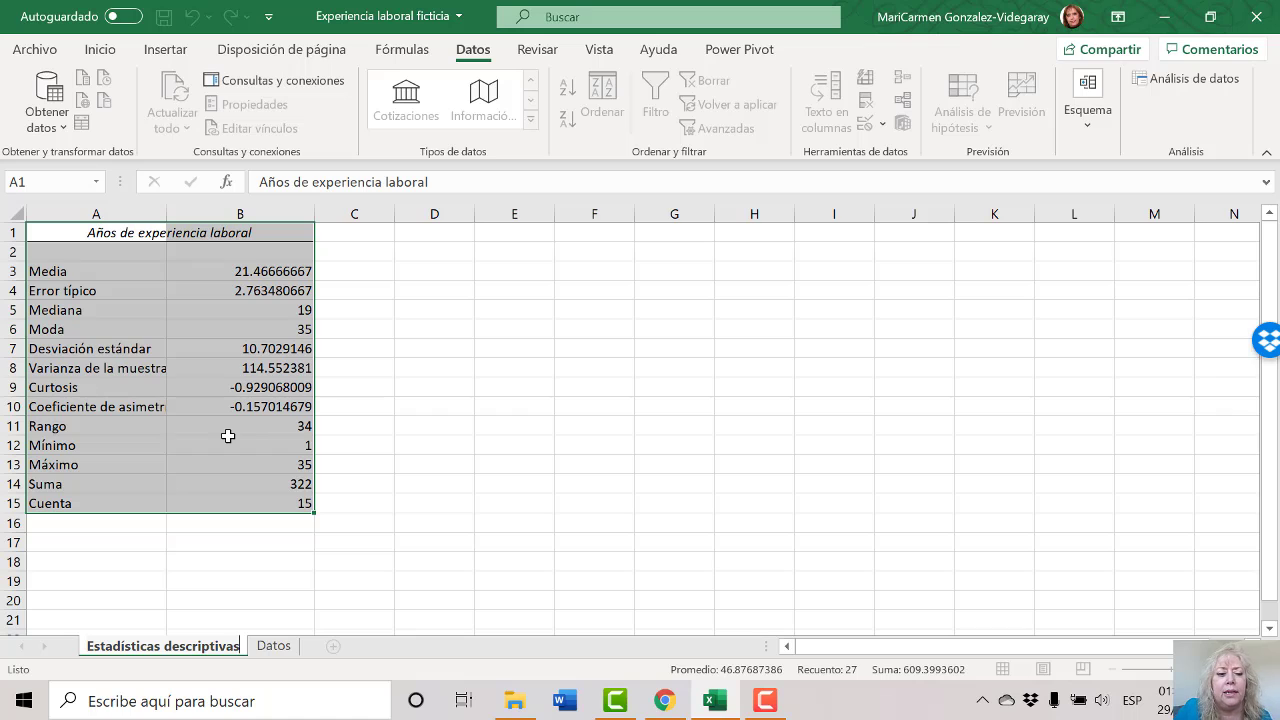
click(694, 541)
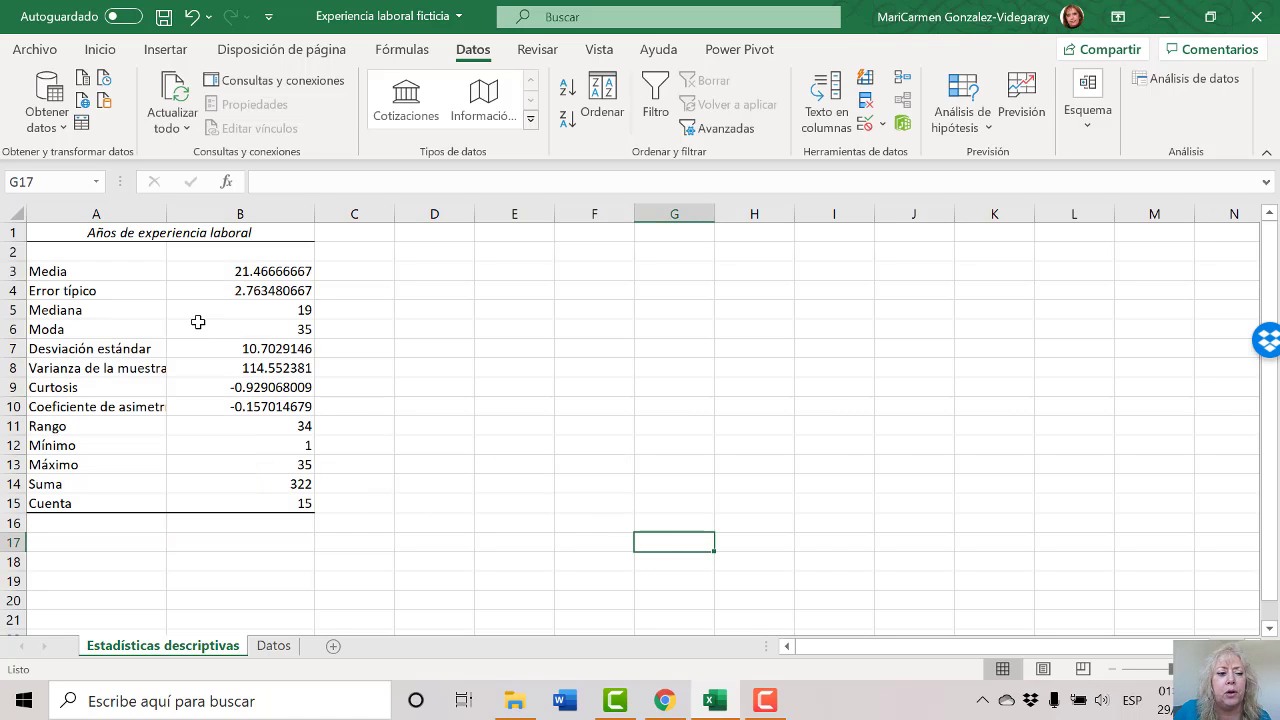
Step: Inspect the Media (21.46666667) and Error típico rows of the summary table
click(134, 271)
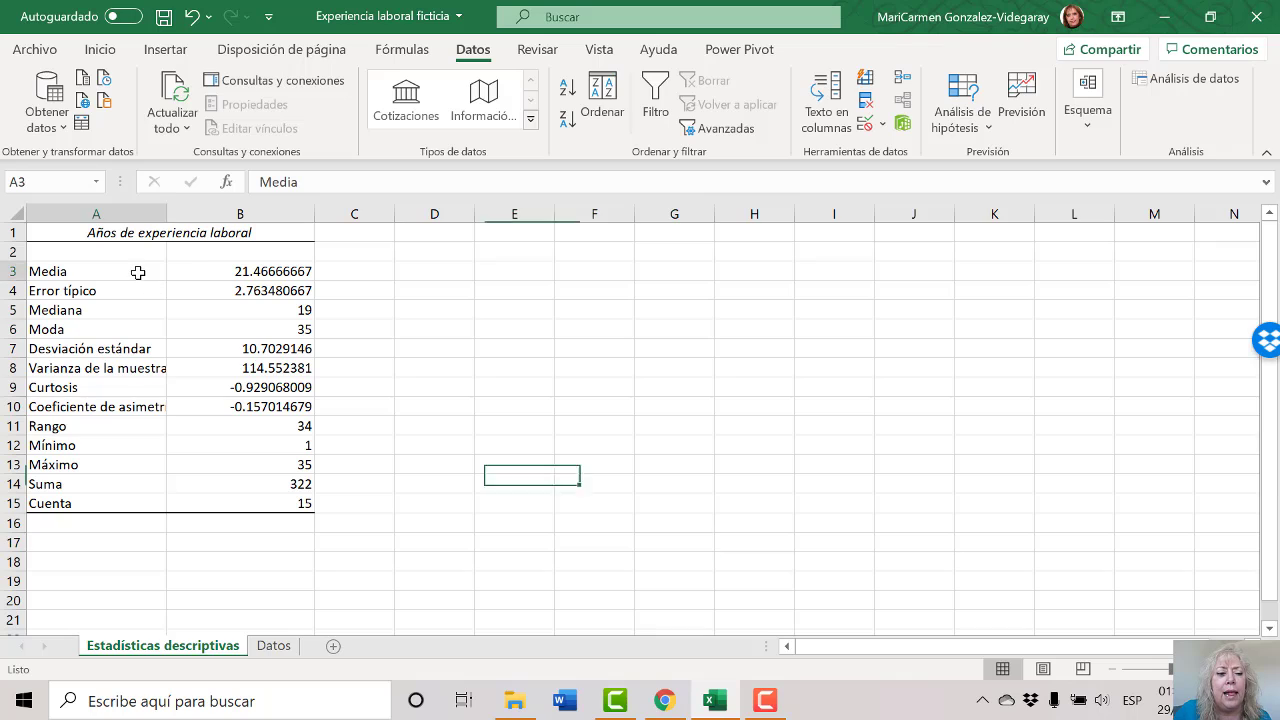
click(299, 272)
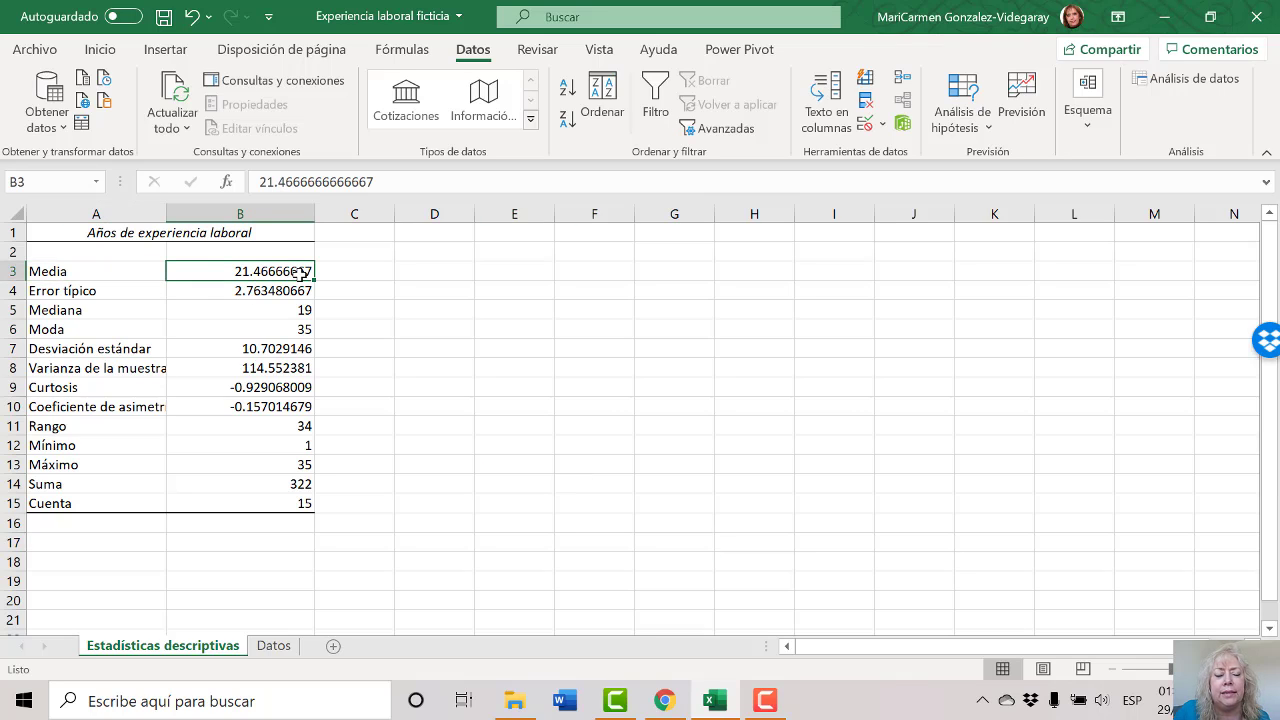
click(165, 290)
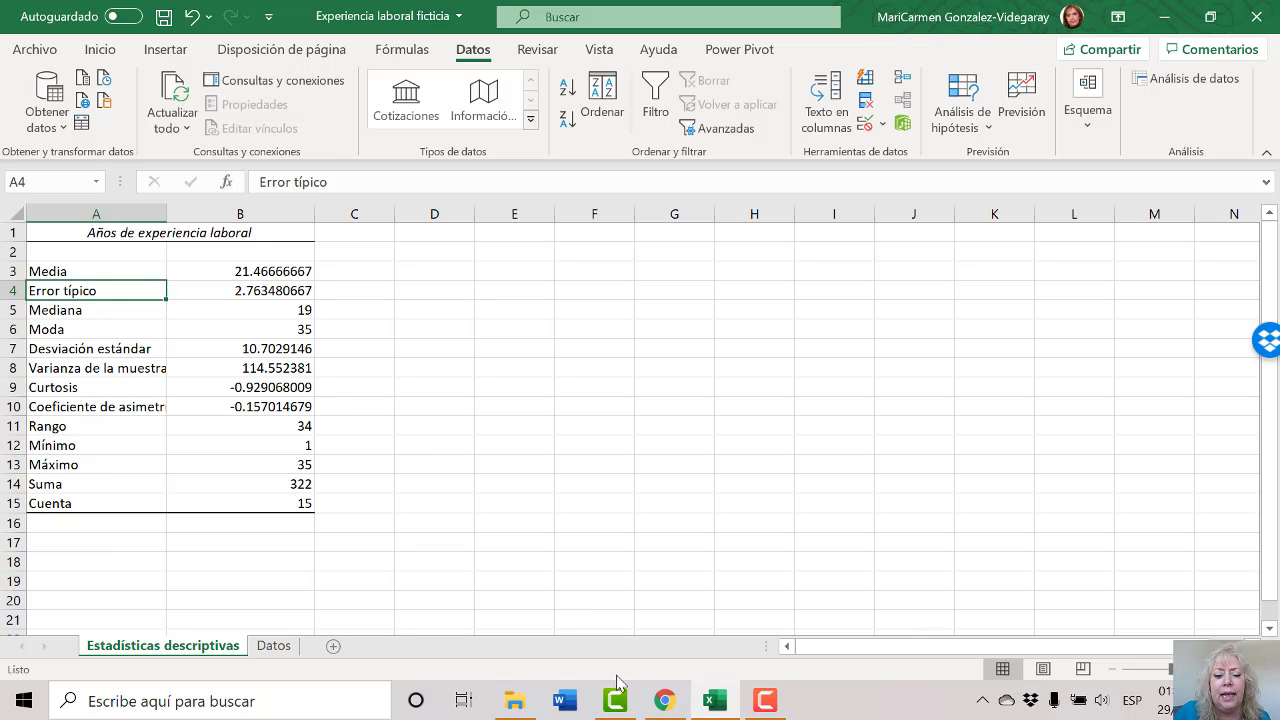
Step: Bring up Chrome's trucosycursos.es article on the standard error of the mean formula
click(667, 702)
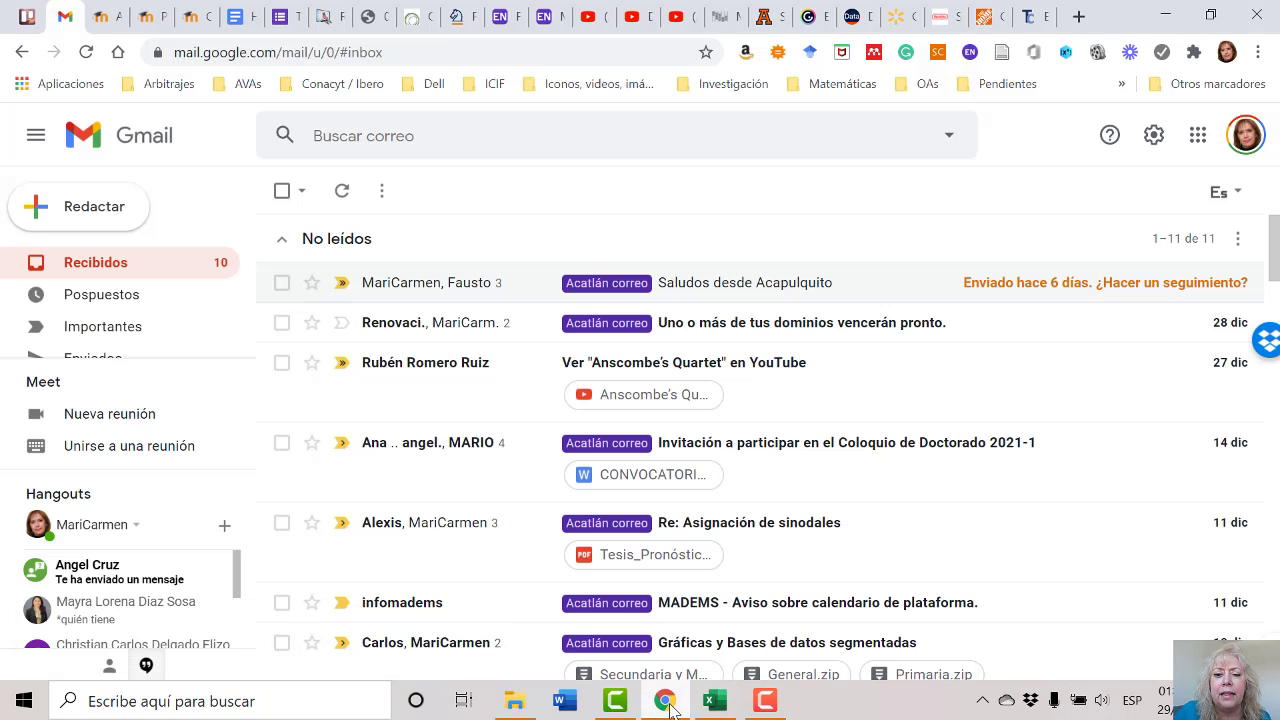
click(1033, 18)
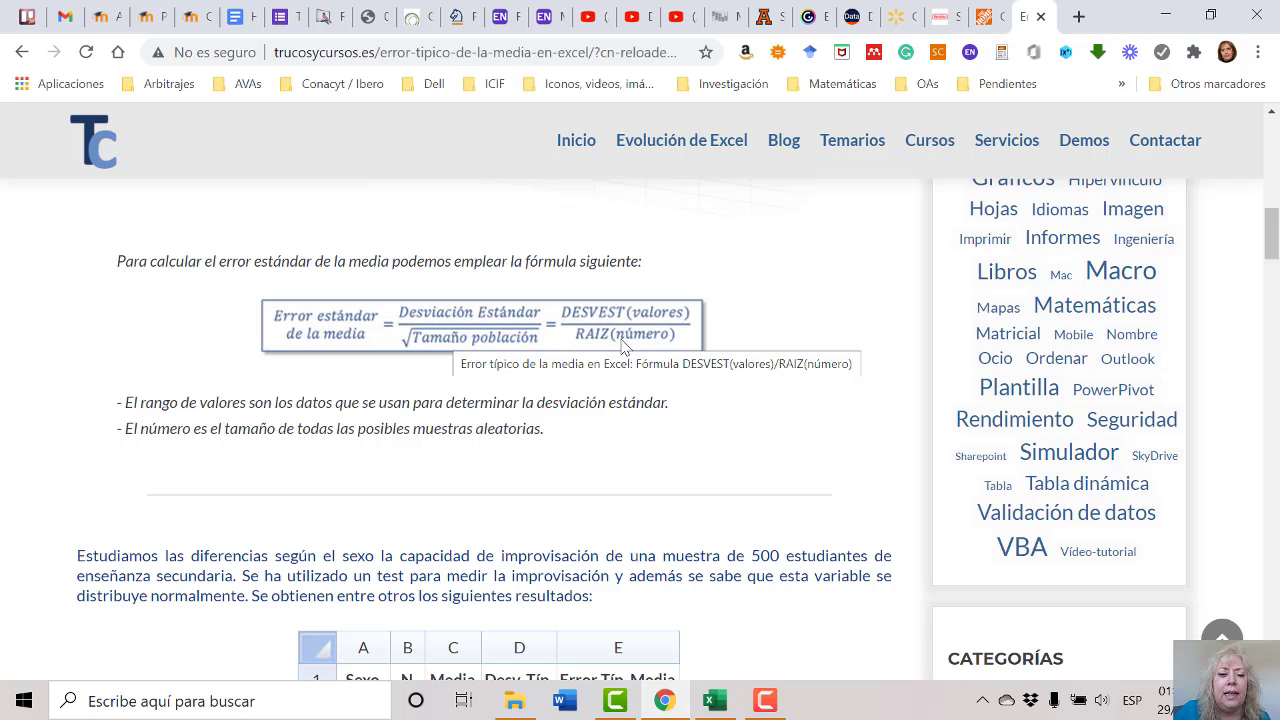
Step: Back in Excel, check the median of 19, then select B2:B16 on the Datos sheet
click(714, 700)
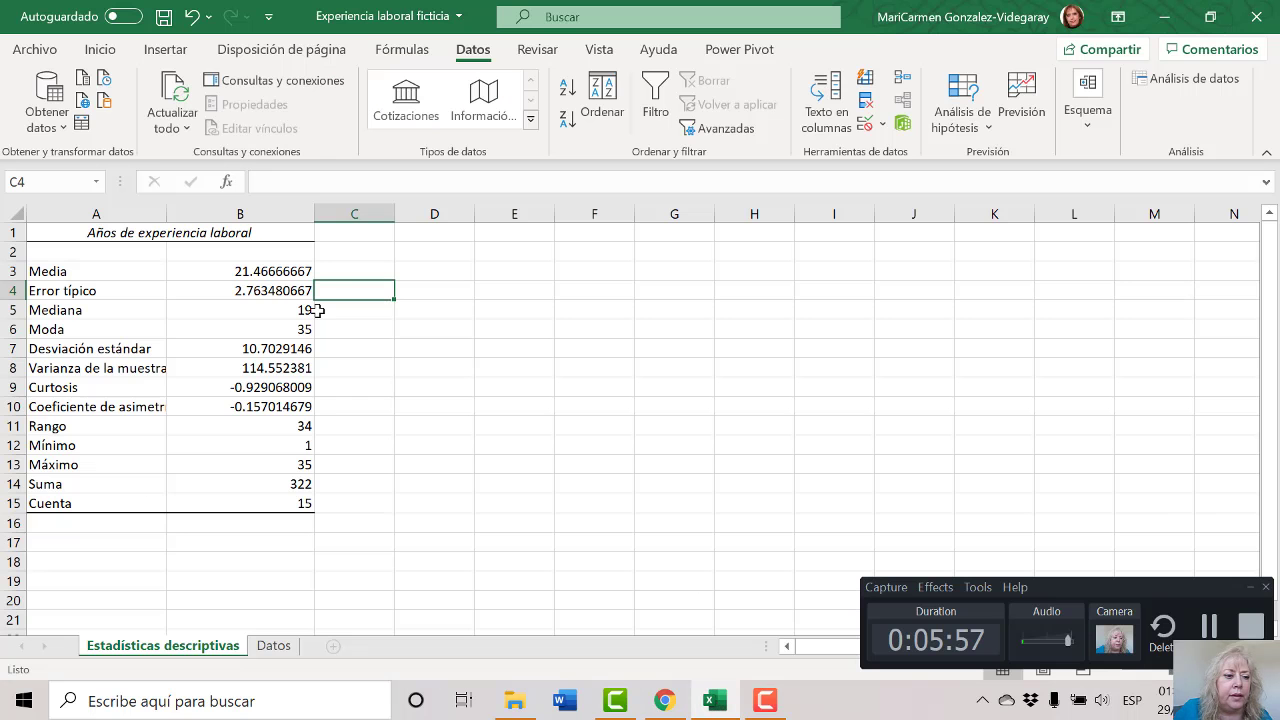
click(306, 310)
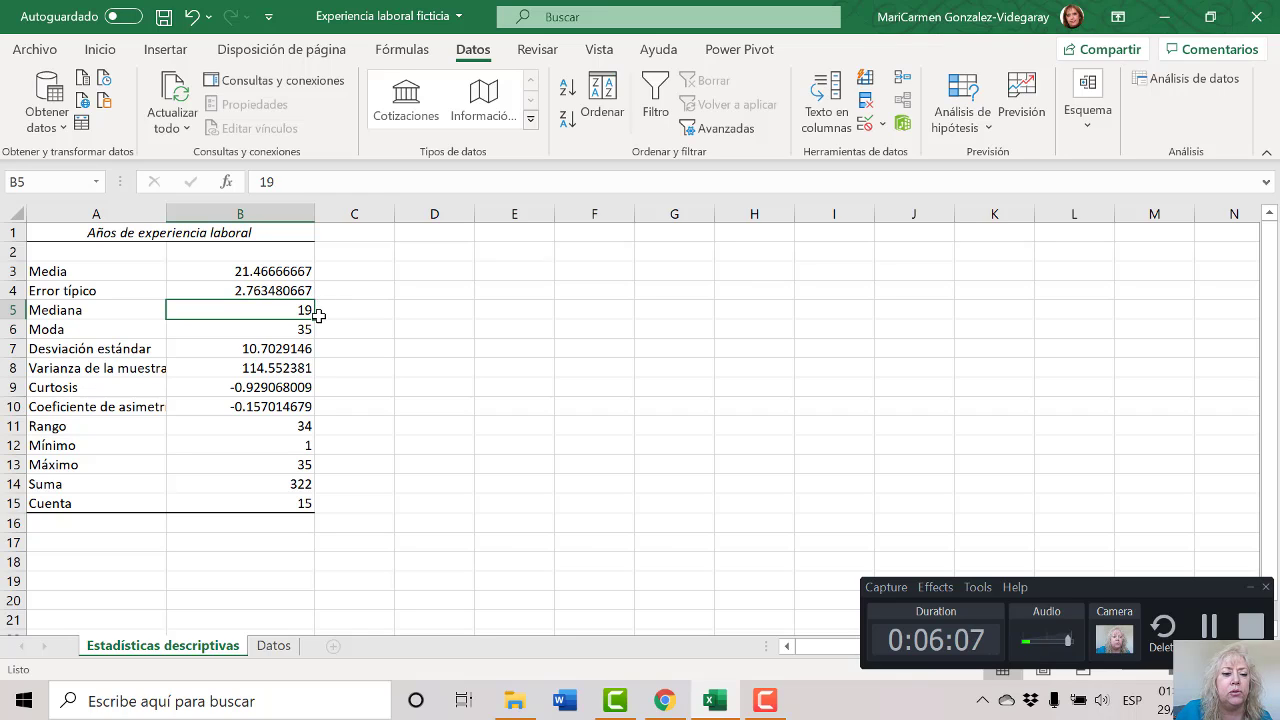
click(274, 645)
drag(149, 253, 136, 522)
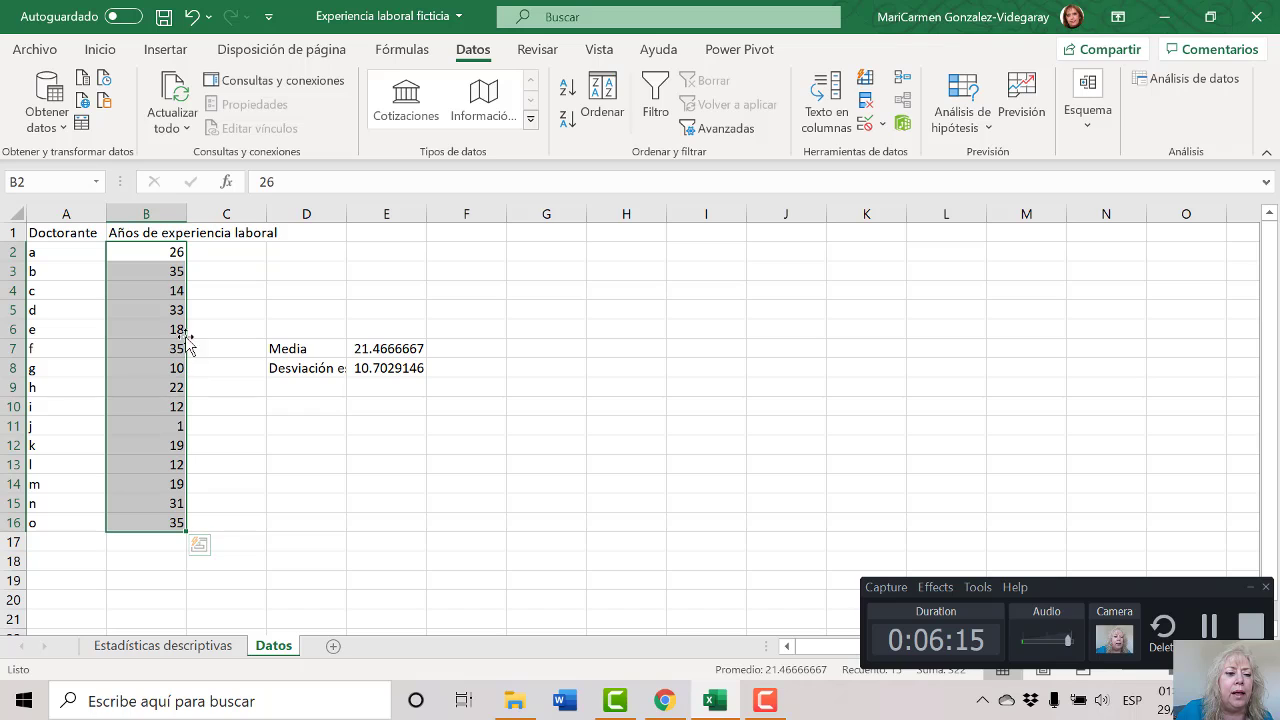
Step: Turn on filters for the header row of the Datos sheet
click(12, 232)
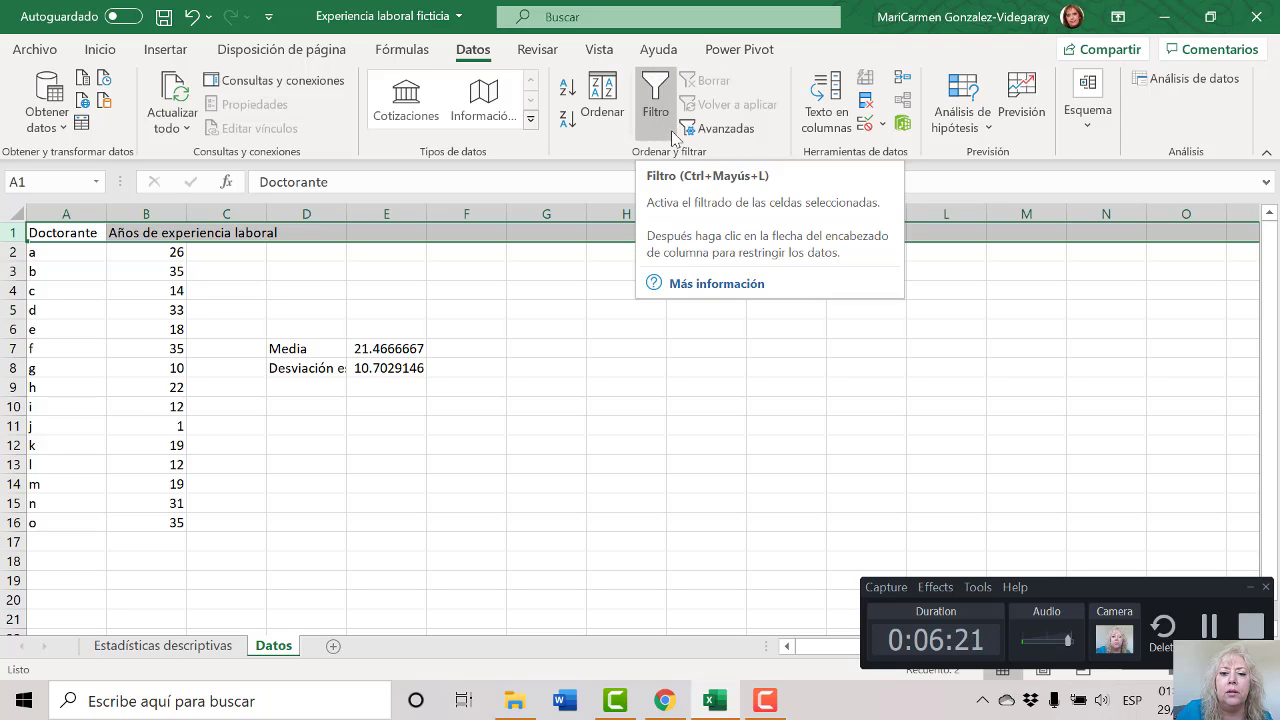
click(655, 128)
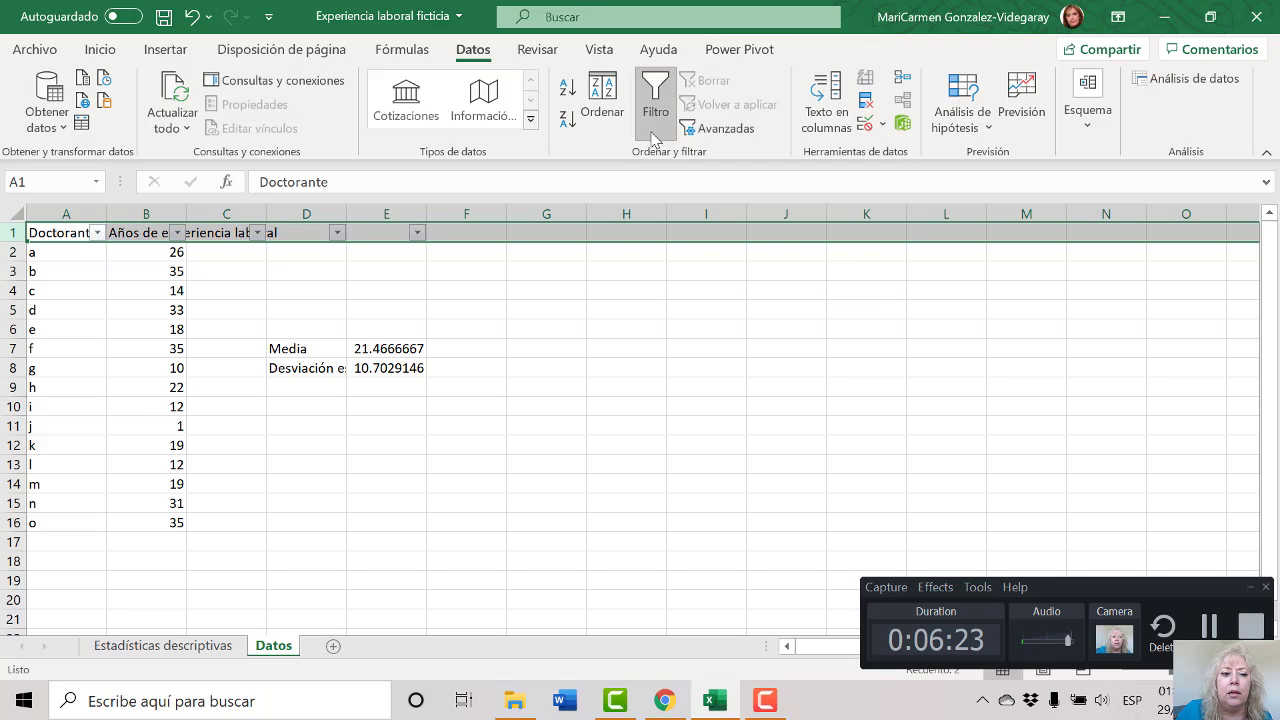
click(554, 313)
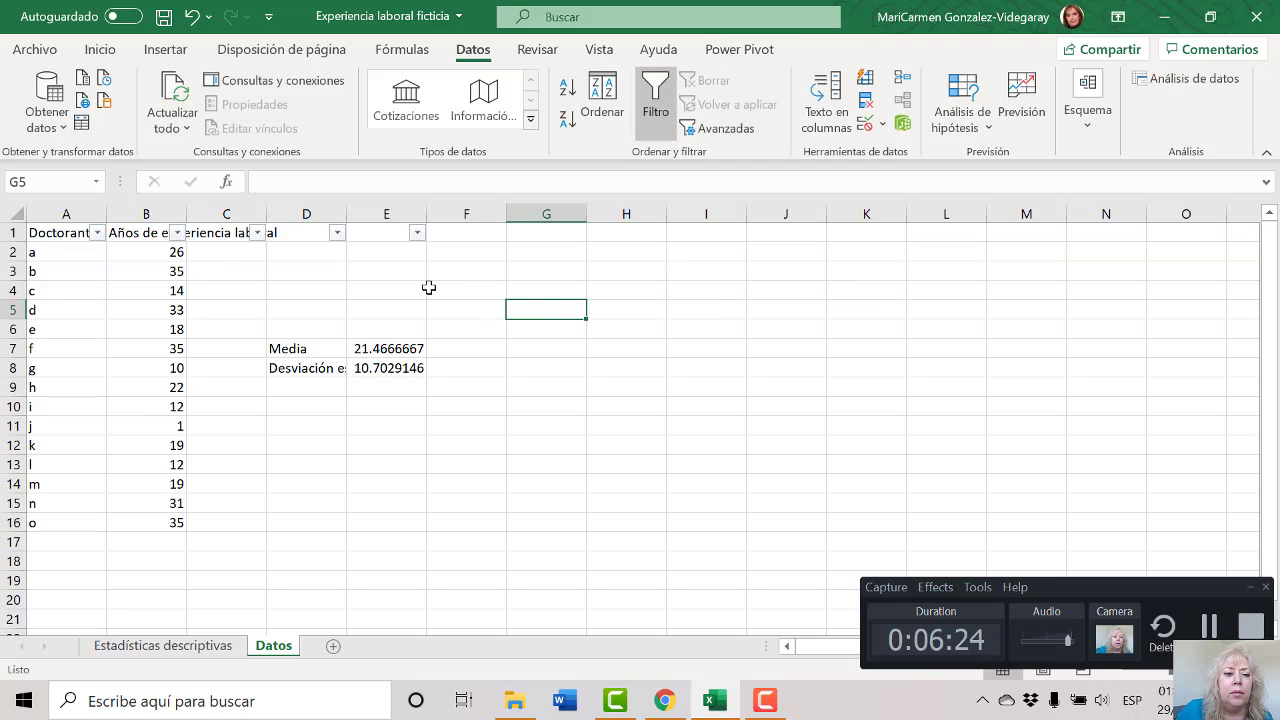
Step: Sort years of experience smallest to largest and check the middle values 18 and 19
click(257, 233)
click(177, 236)
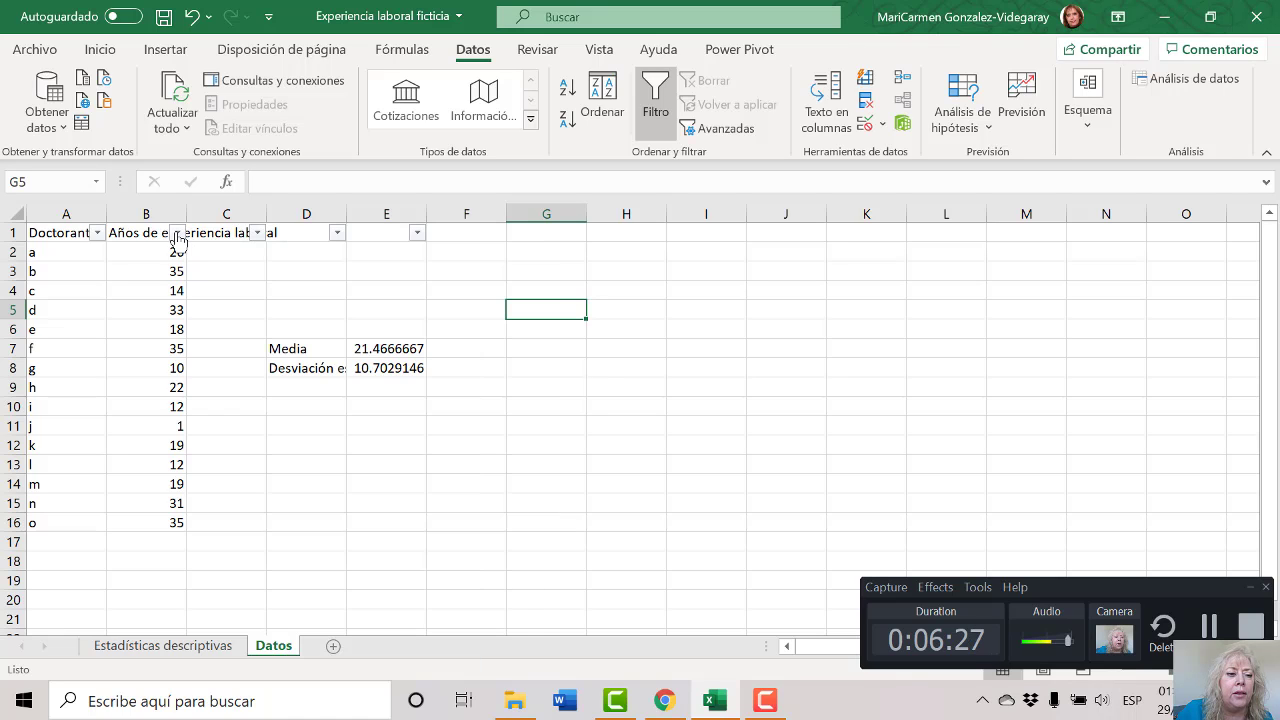
click(177, 234)
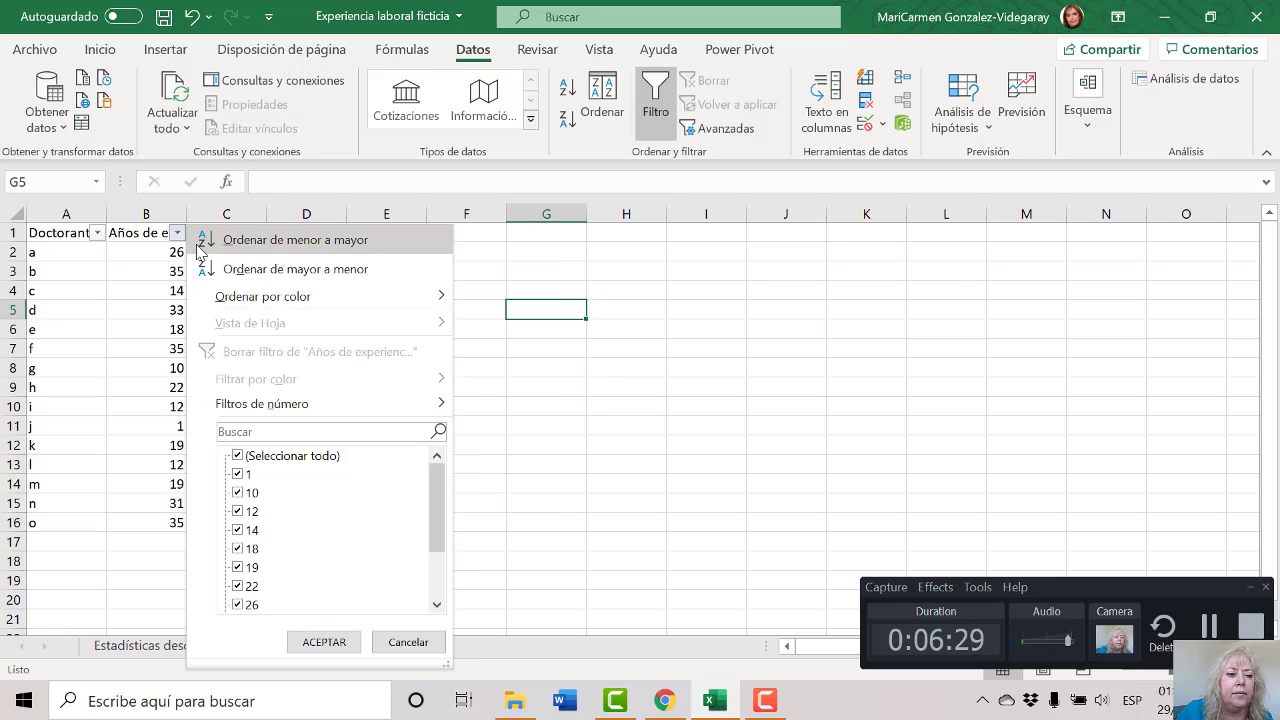
click(198, 244)
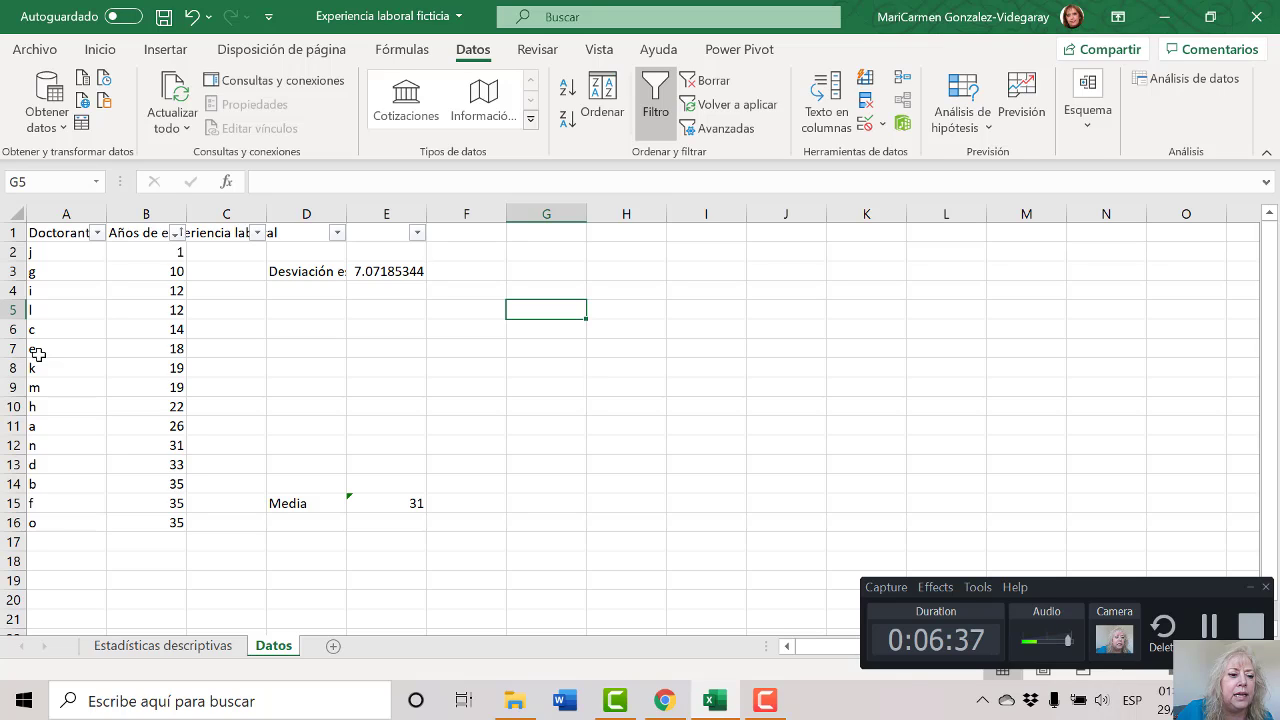
click(140, 352)
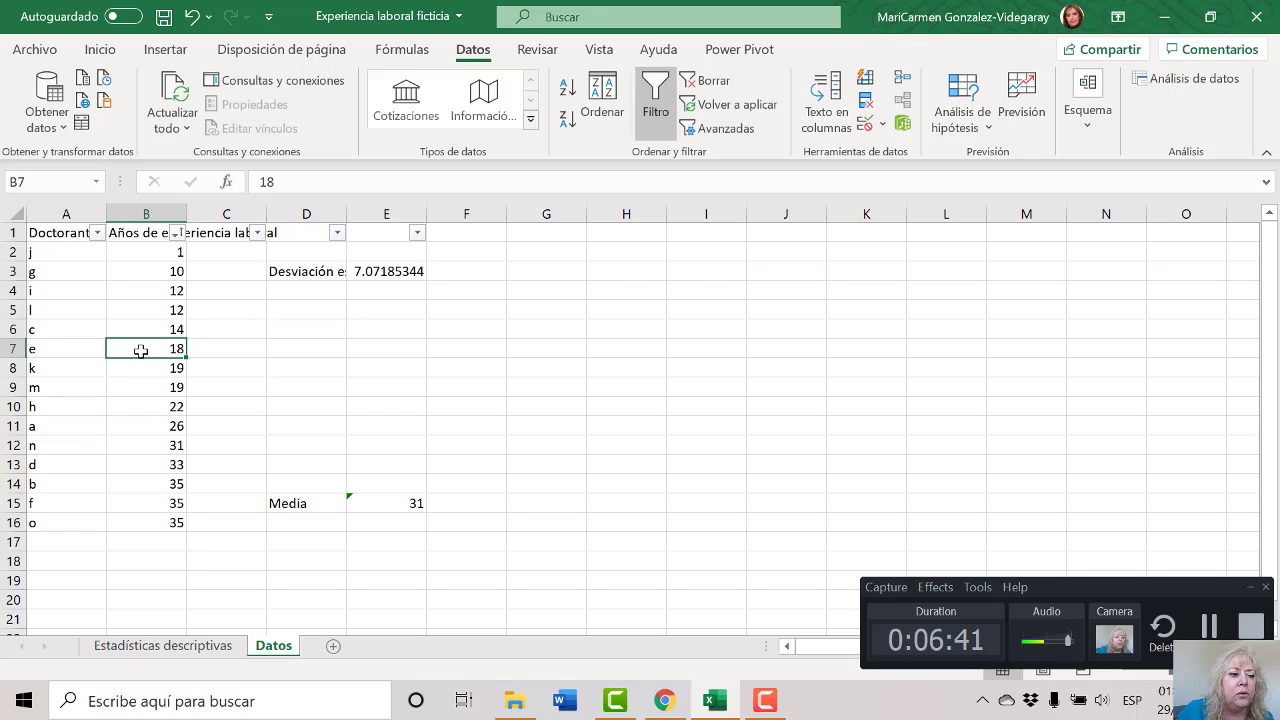
click(156, 371)
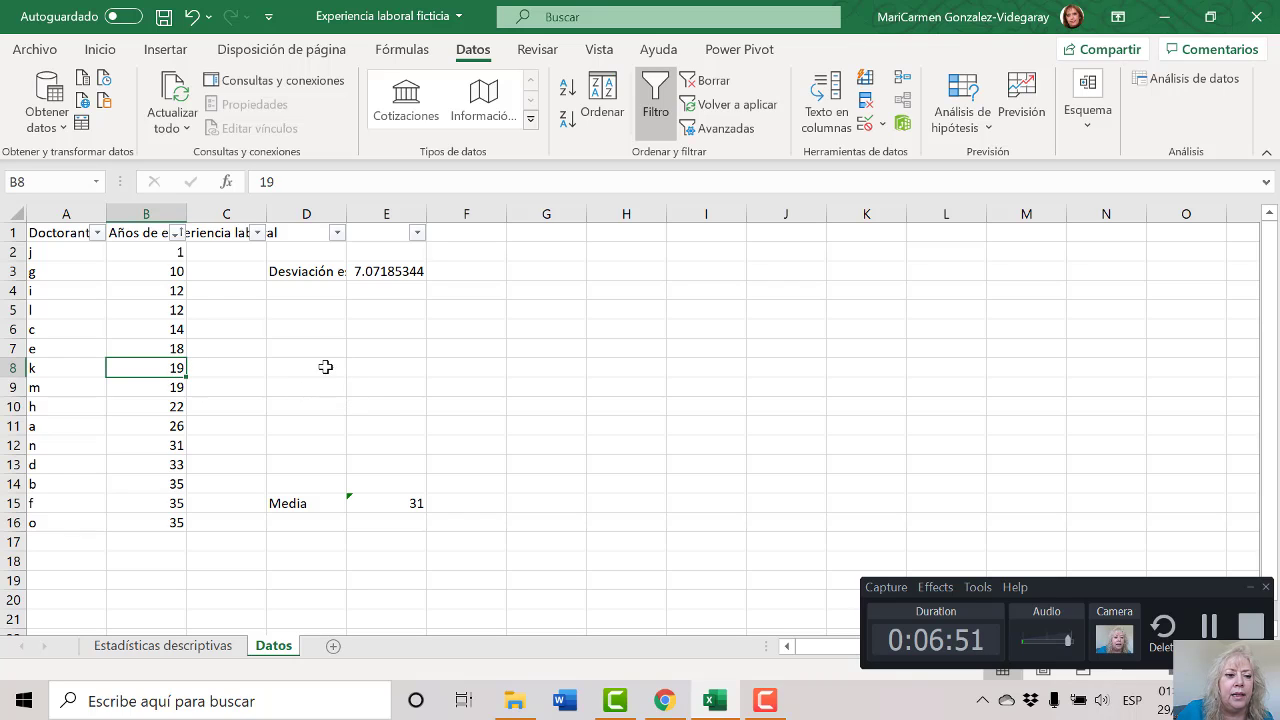
click(231, 646)
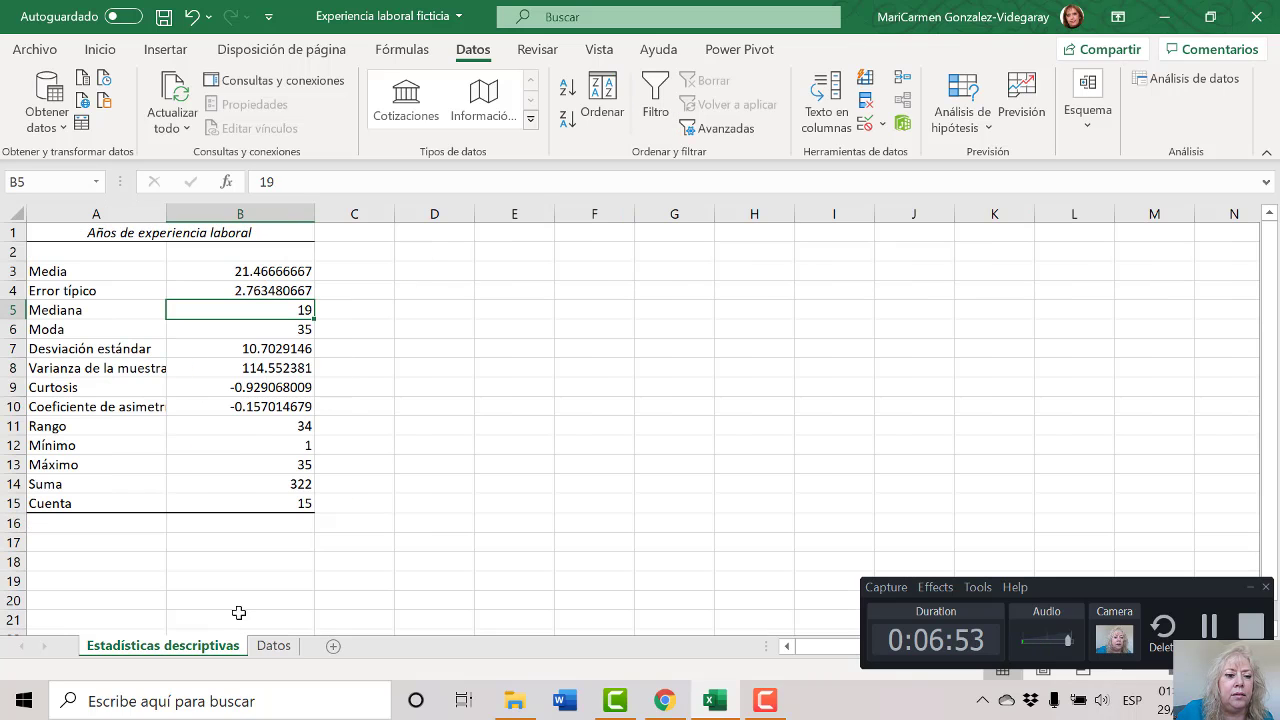
click(303, 333)
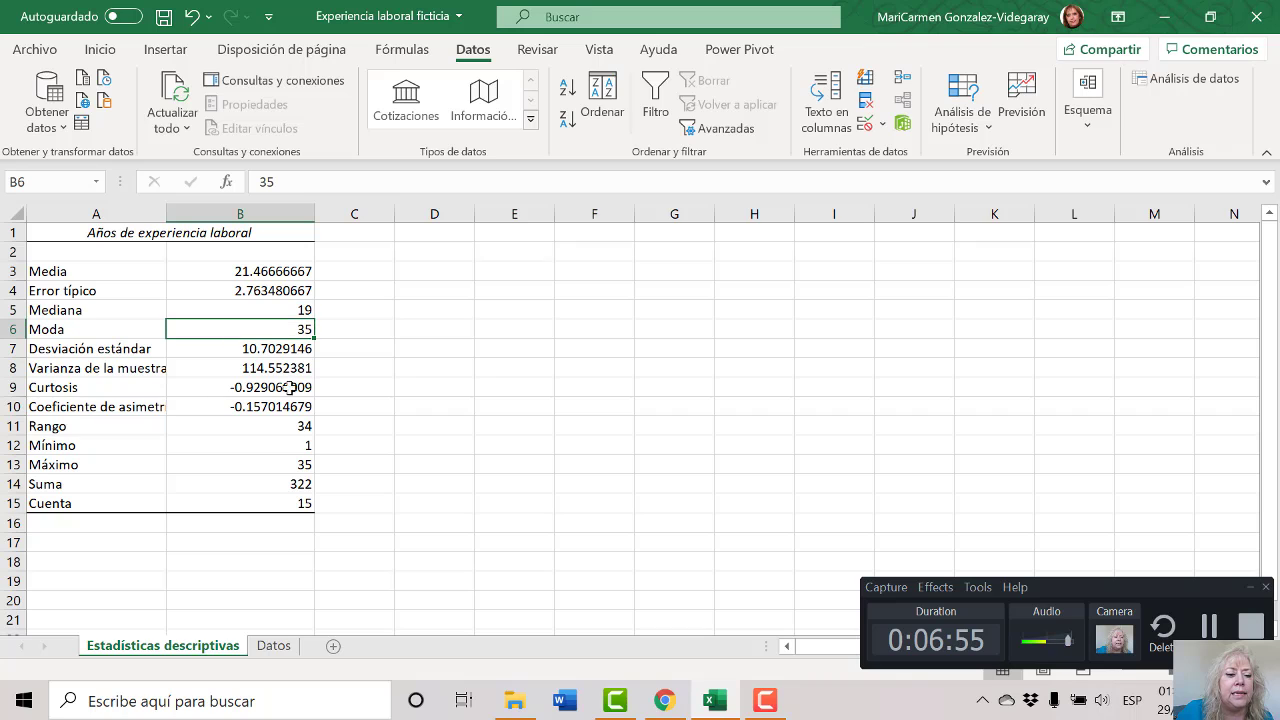
click(273, 647)
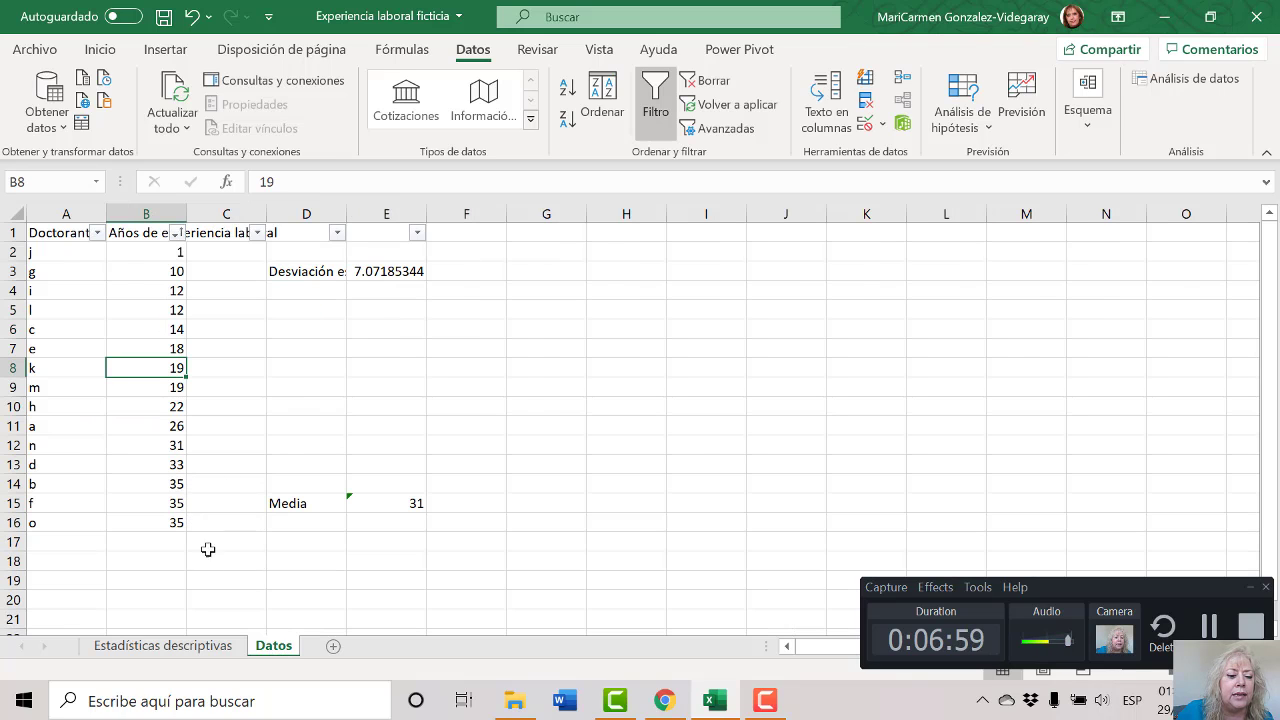
click(199, 650)
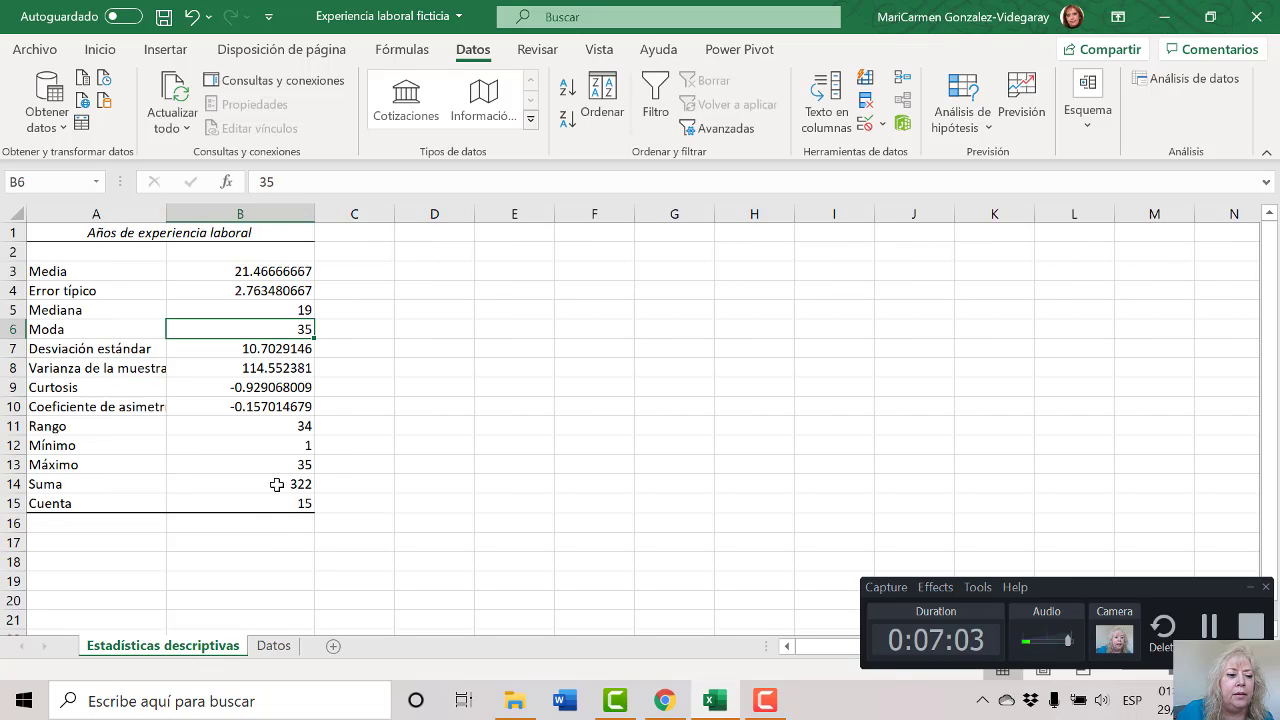
click(277, 352)
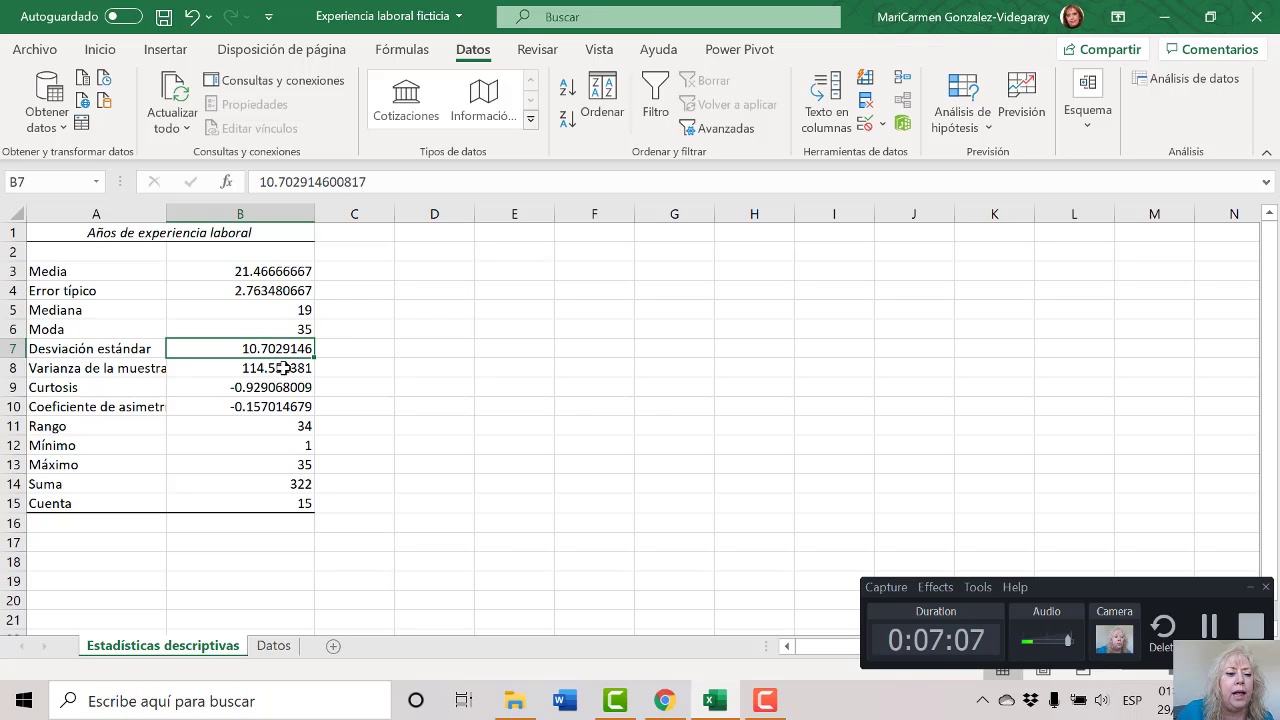
click(284, 368)
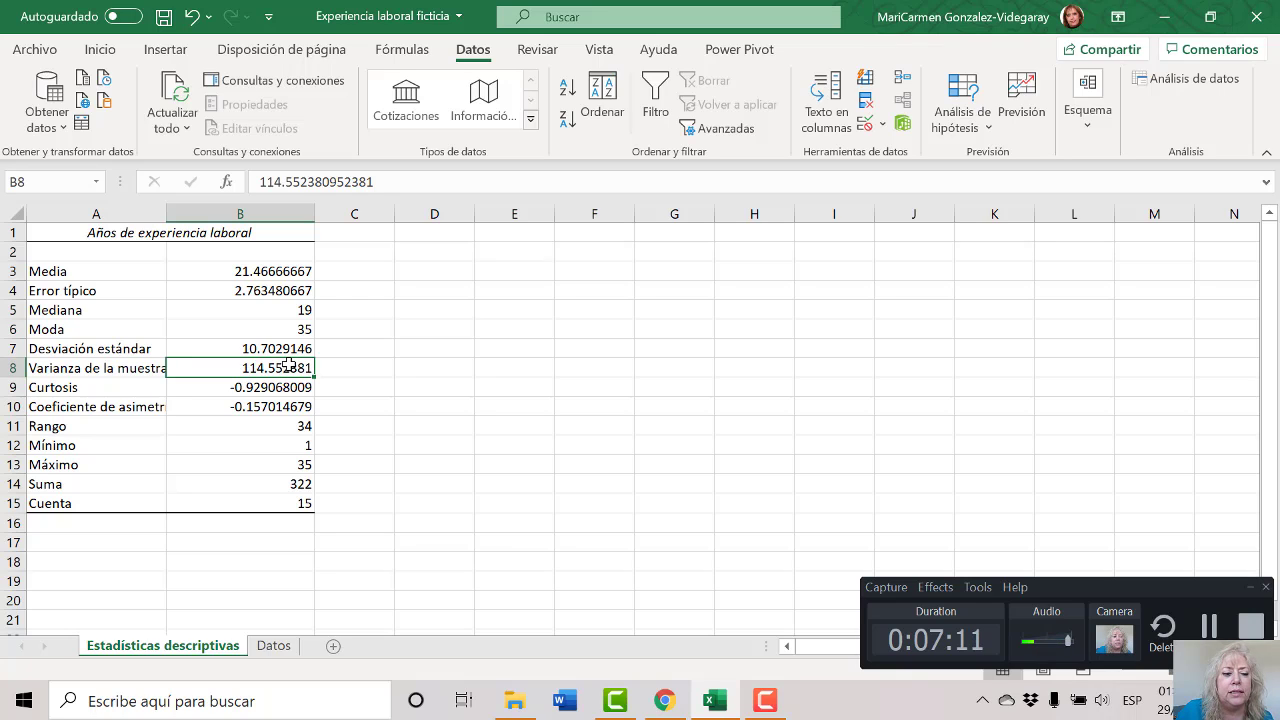
click(293, 388)
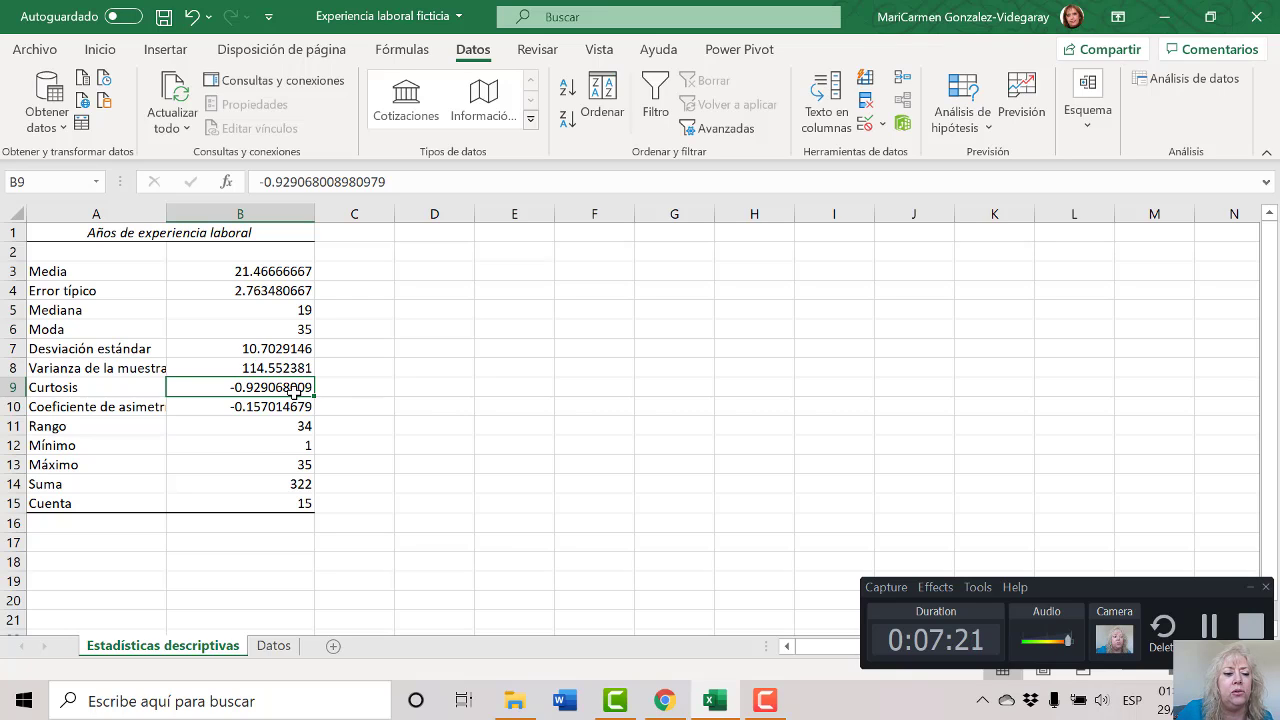
click(277, 407)
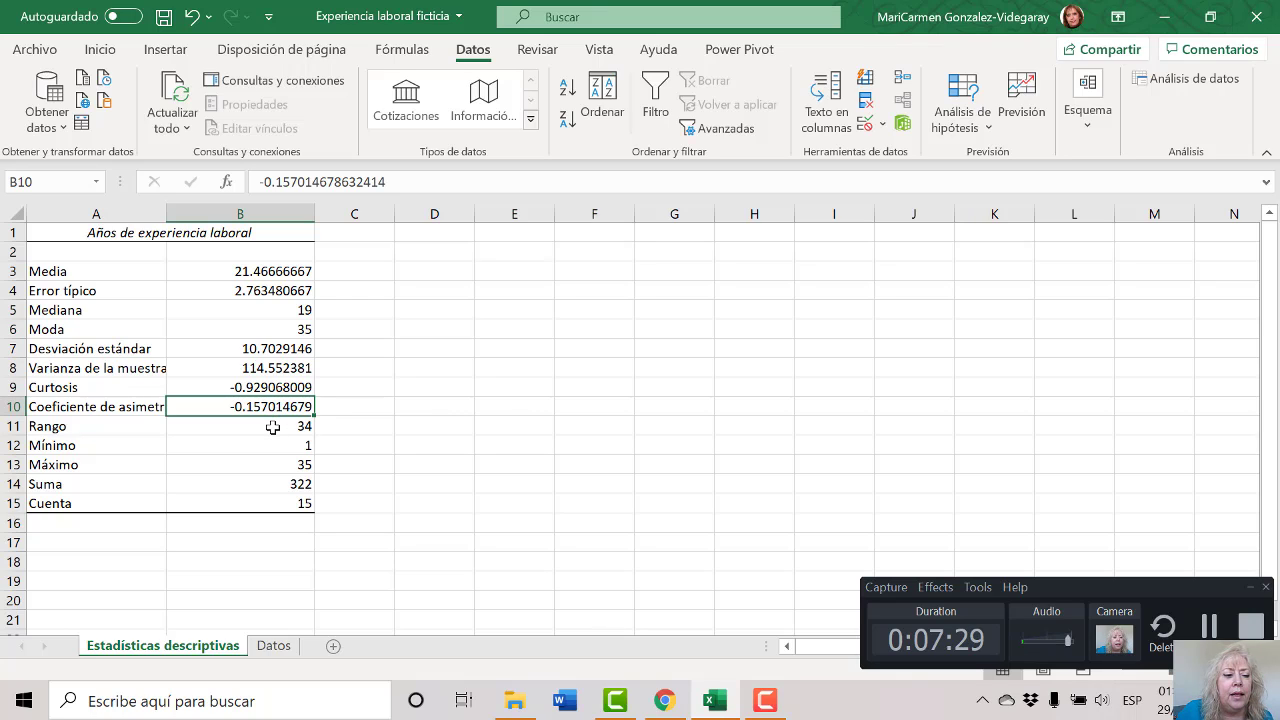
click(272, 427)
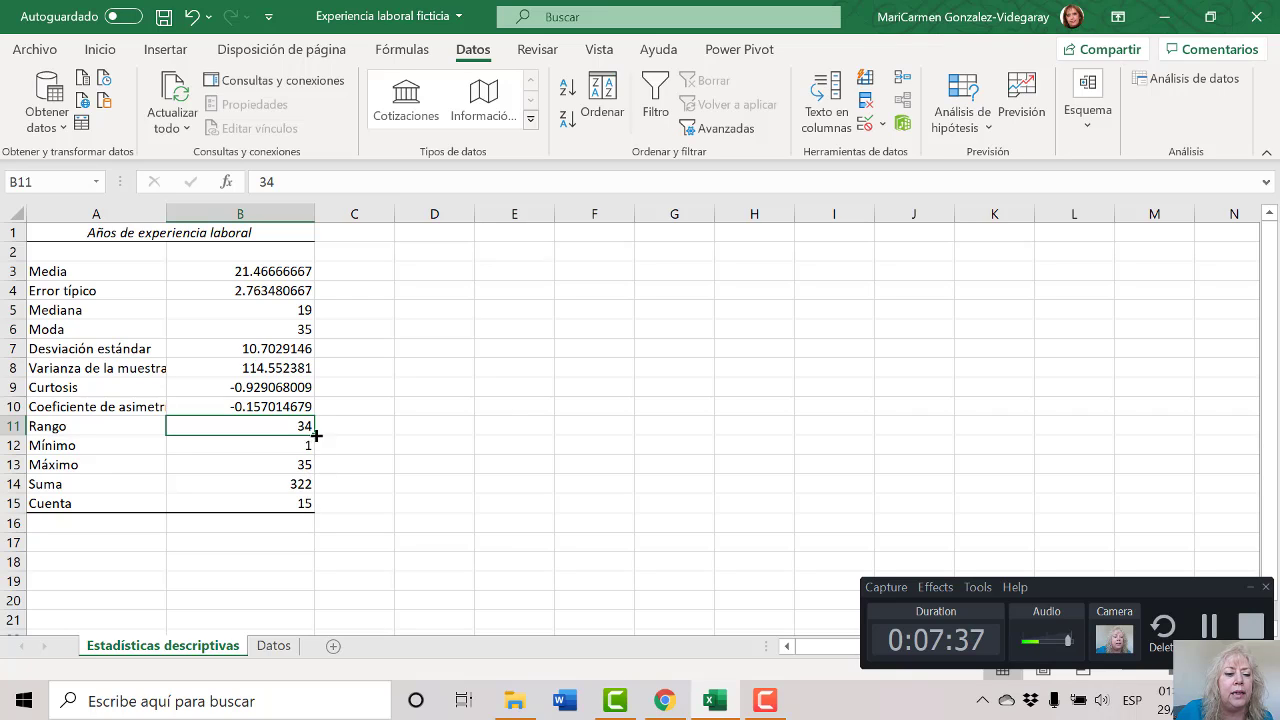
click(288, 466)
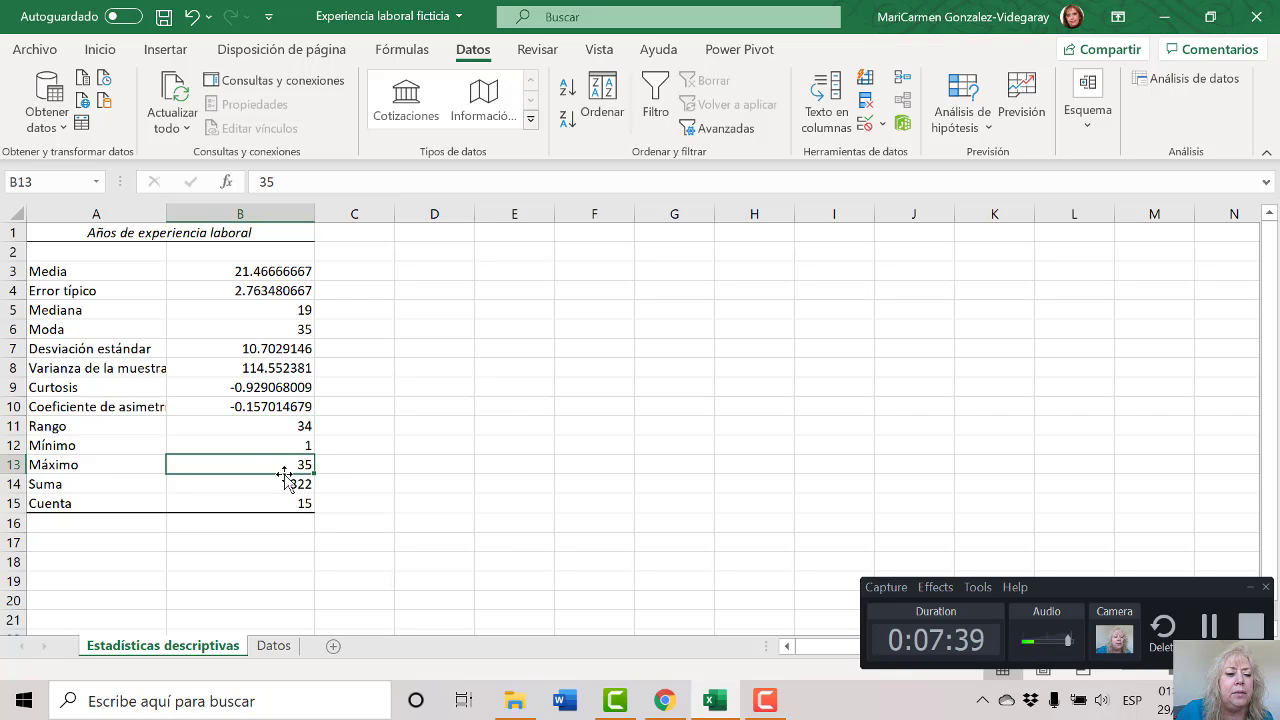
click(284, 444)
click(285, 467)
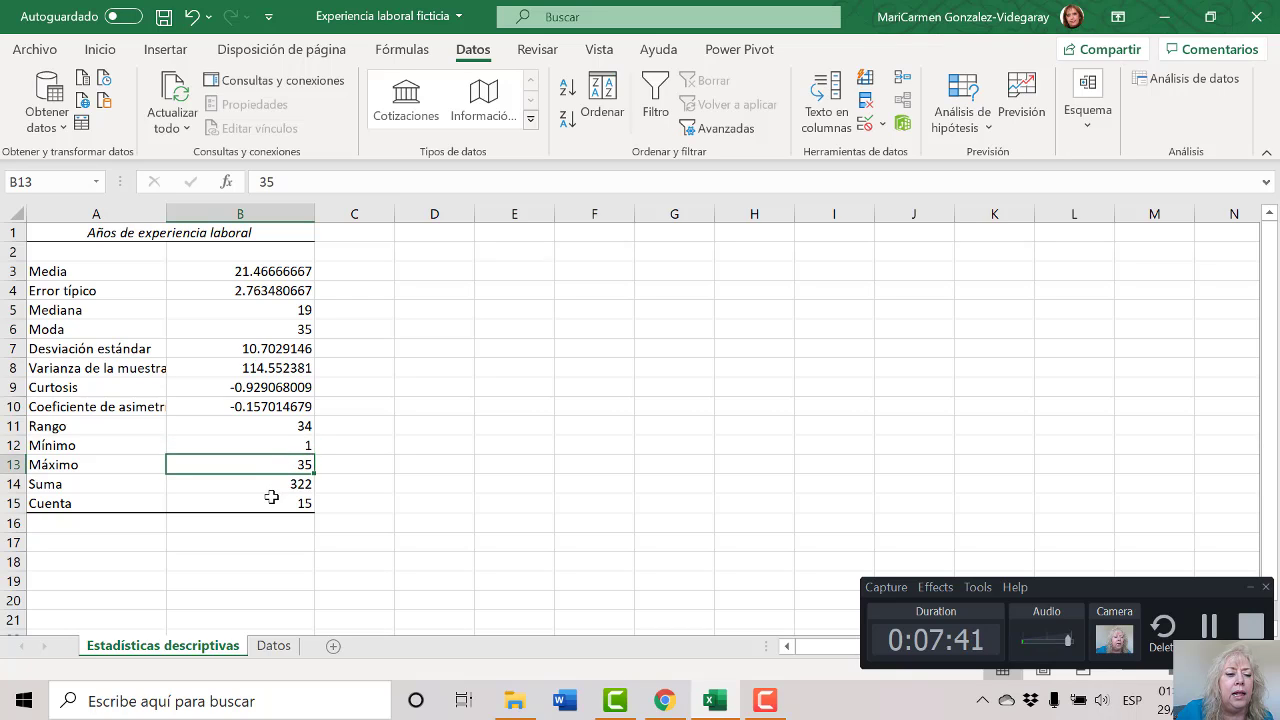
click(271, 488)
click(270, 503)
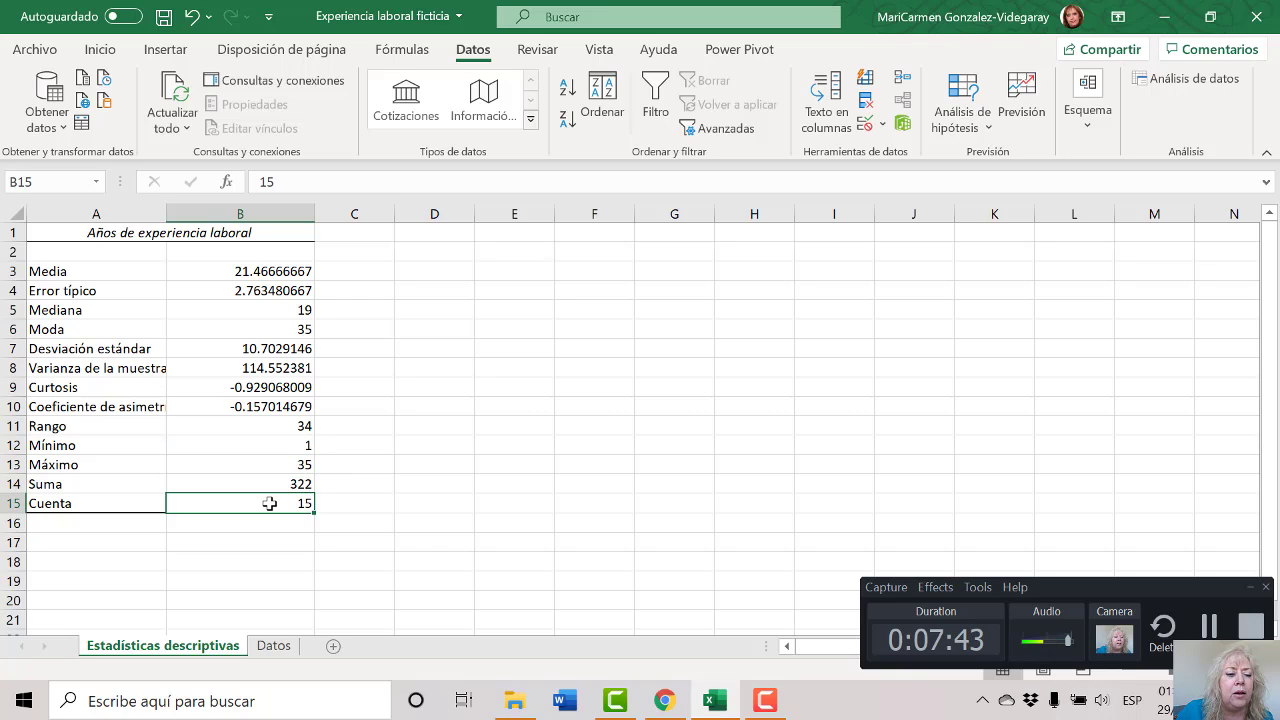